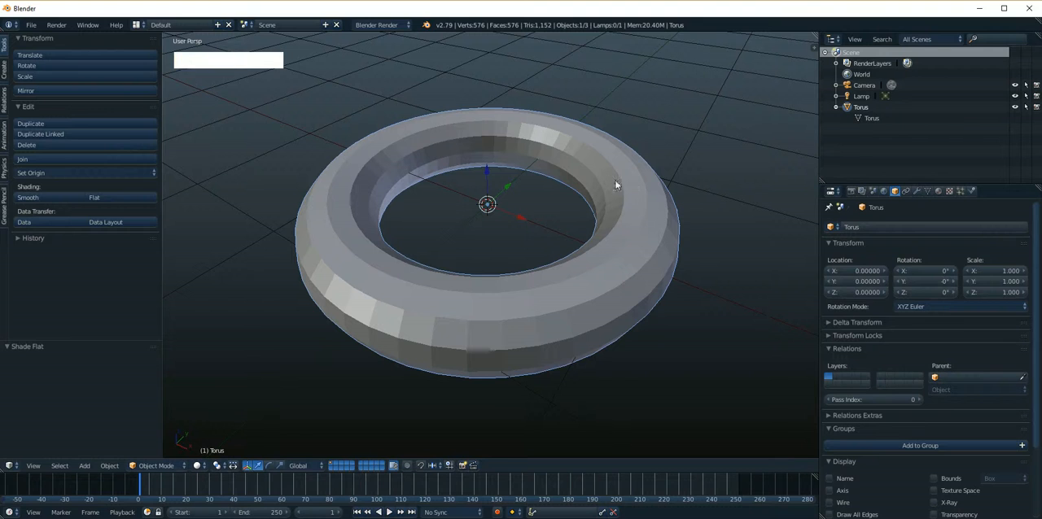
Try smooth shading on the torus in Object Mode, and return it to flat shading
{"action": "left_click", "coordinate": [3, 45]}
{"action": "left_click", "coordinate": [29, 198]}
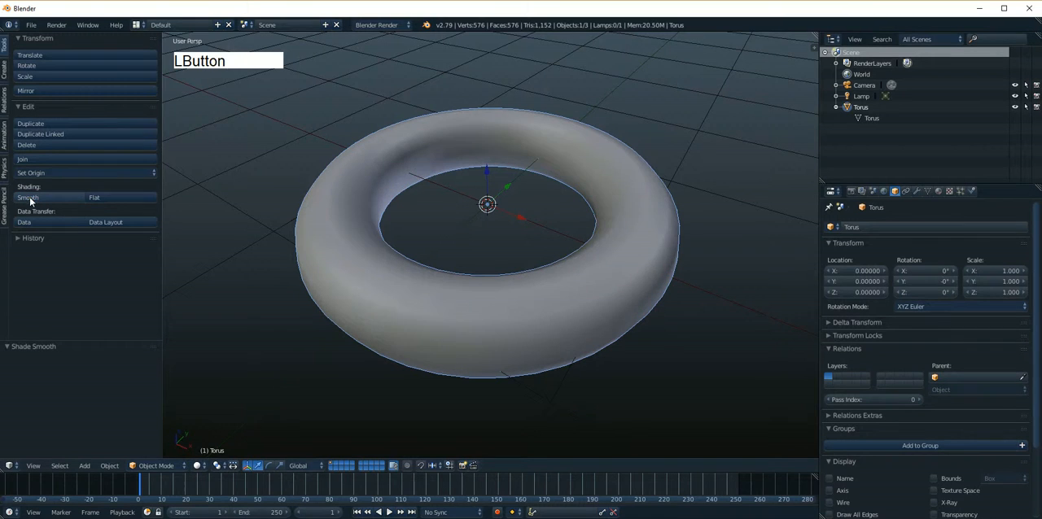
{"action": "left_click", "coordinate": [102, 198]}
{"action": "left_click", "coordinate": [62, 198]}
{"action": "left_click", "coordinate": [96, 199]}
Select all faces of the torus in Edit Mode and apply smooth face shading to them
{"action": "key", "text": "Tab"}
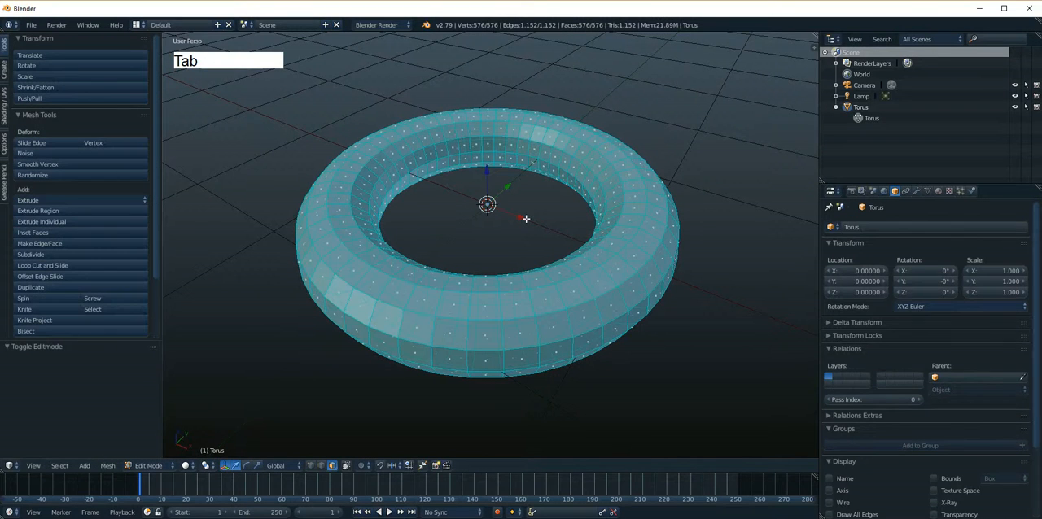
{"action": "scroll", "coordinate": [518, 265], "scroll_direction": "up", "scroll_amount": 2}
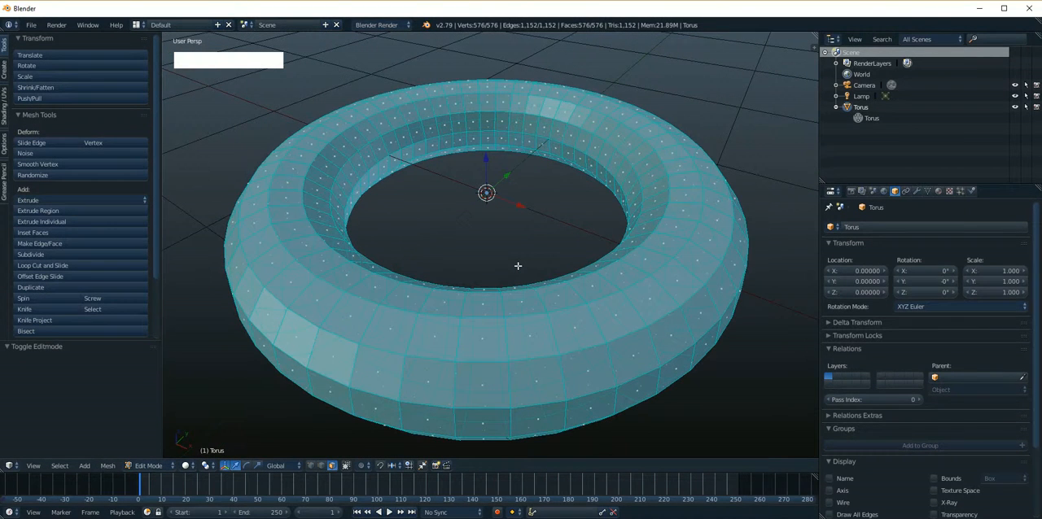
{"action": "key", "text": "a"}
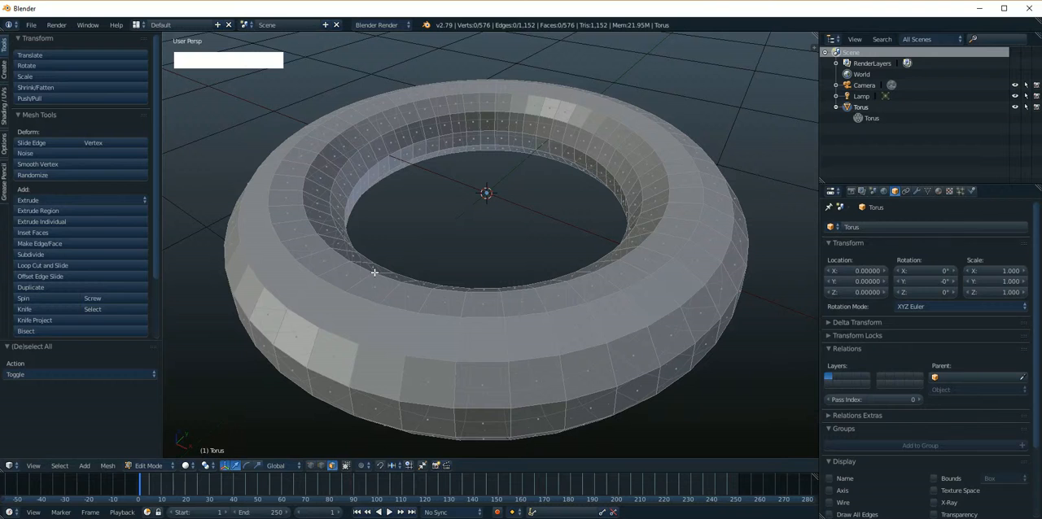
{"action": "left_click", "coordinate": [7, 121]}
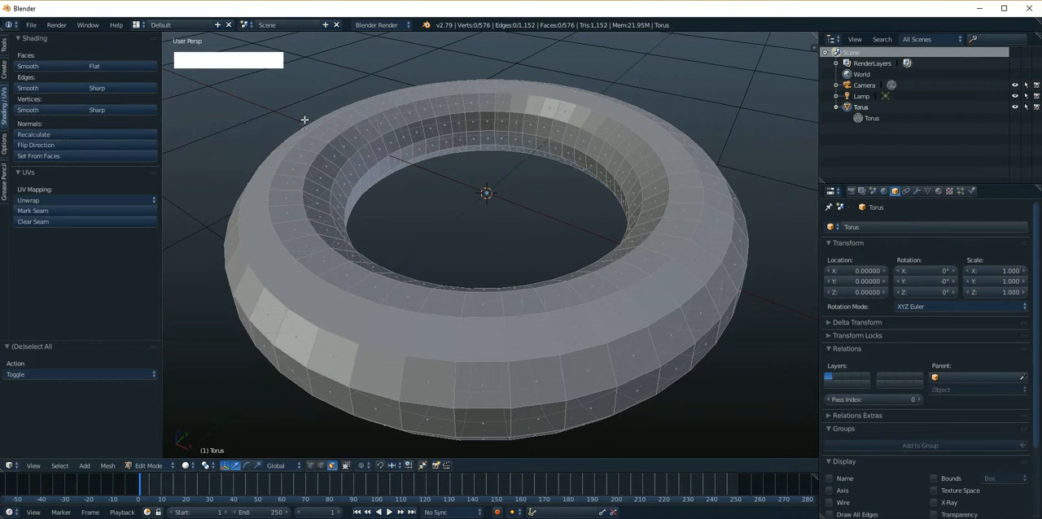
{"action": "key", "text": "a"}
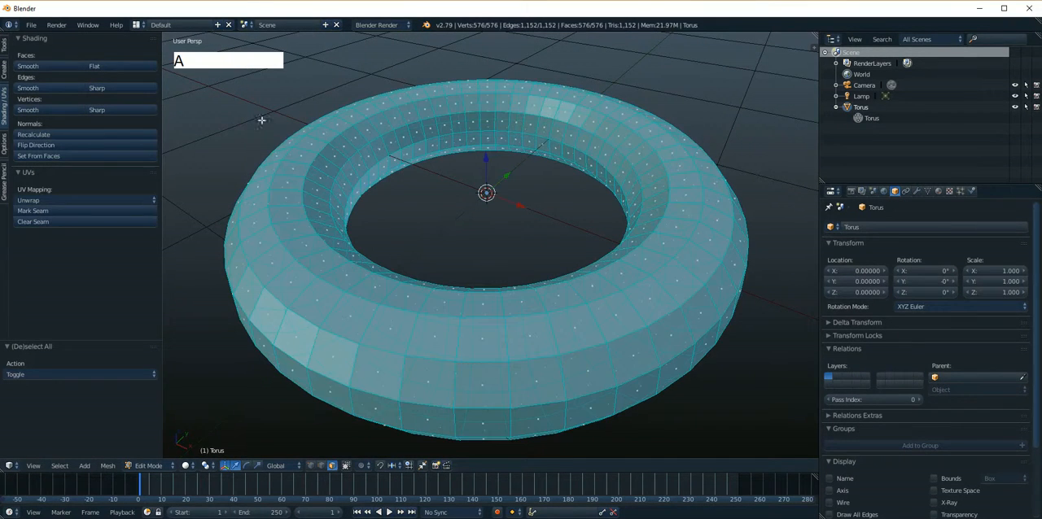
{"action": "left_click", "coordinate": [32, 66]}
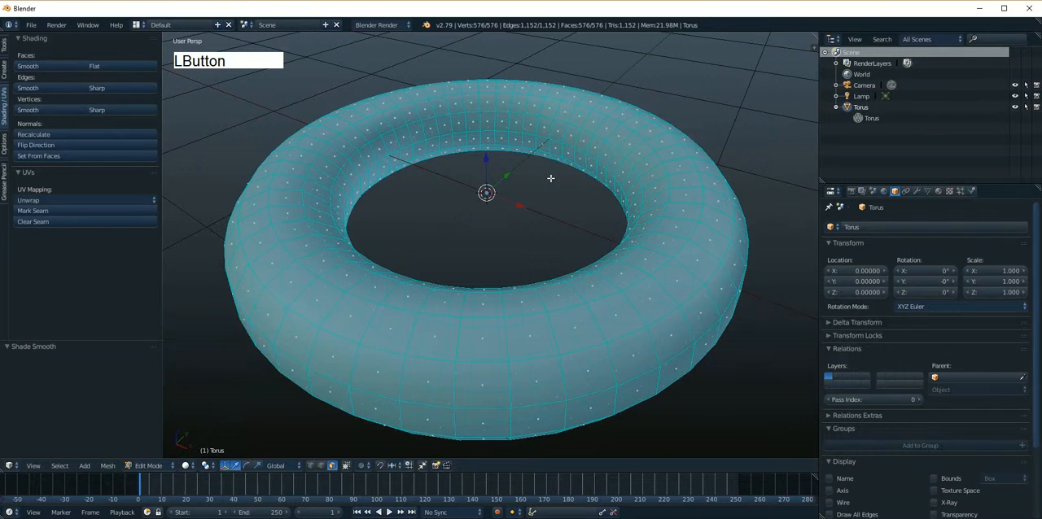
Compare the torus's smooth shading in Object Mode and Edit Mode, finishing in Object Mode
{"action": "key", "text": "Tab"}
{"action": "key", "text": "Tab"}
{"action": "key", "text": "Tab"}
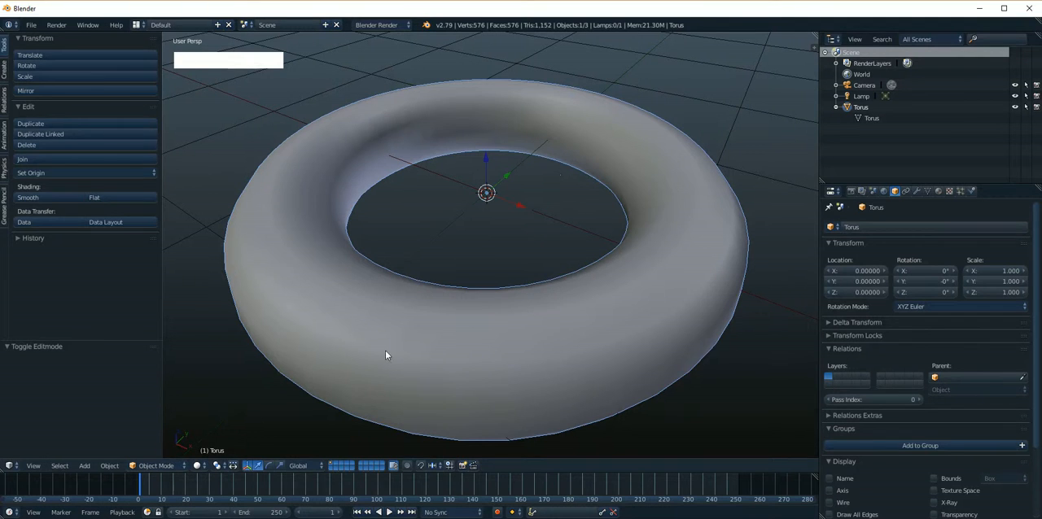
{"action": "key", "text": "Tab"}
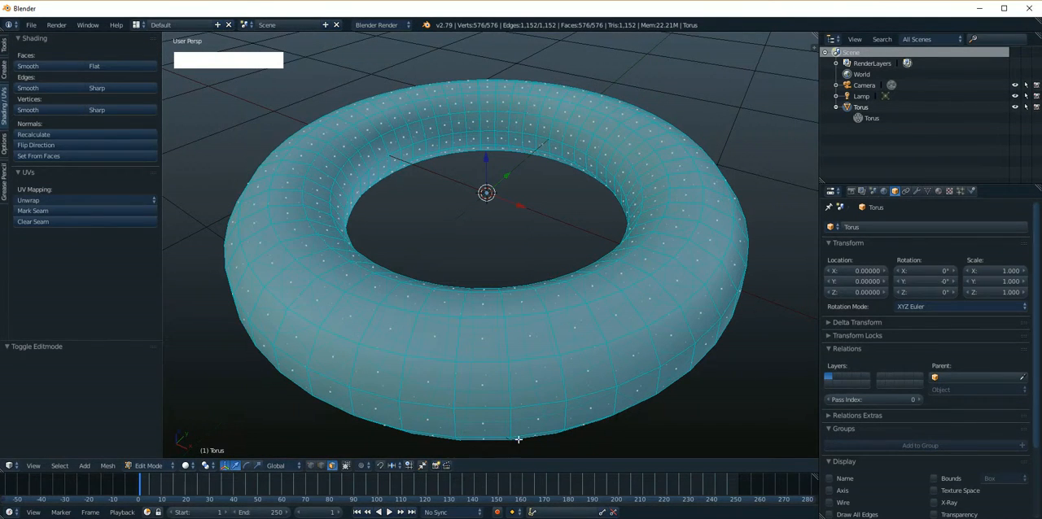
{"action": "key", "text": "Tab"}
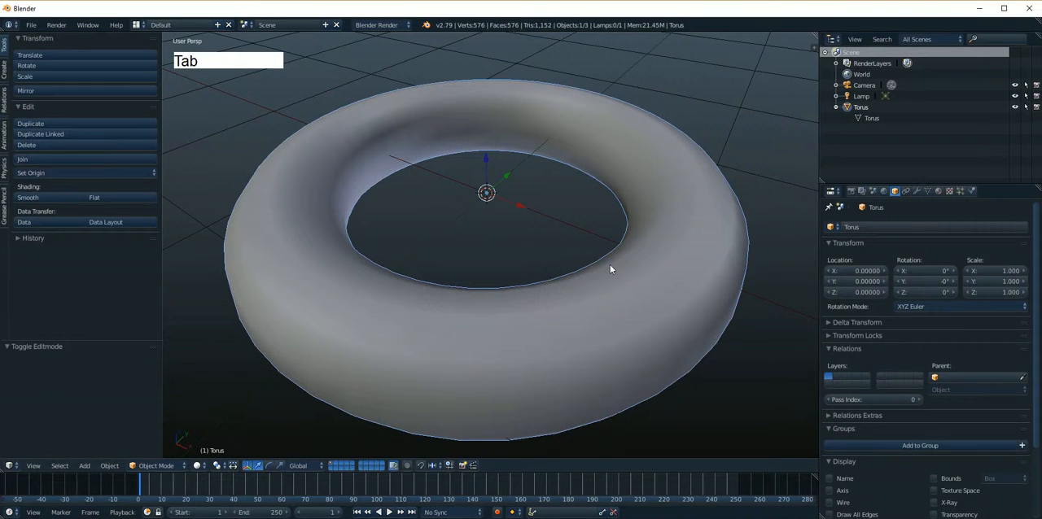
Collapse and expand the Torus object in the outliner to examine its nested mesh data
{"action": "left_click", "coordinate": [863, 108]}
{"action": "left_click", "coordinate": [837, 108]}
{"action": "left_click", "coordinate": [838, 108]}
{"action": "left_click", "coordinate": [837, 109]}
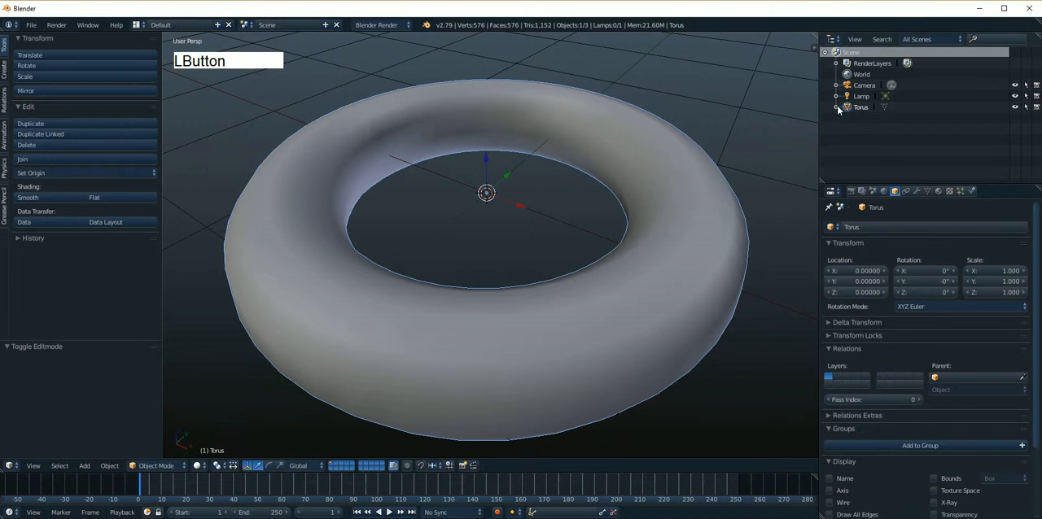
{"action": "left_click", "coordinate": [837, 108]}
Enter and leave Edit Mode repeatedly through the torus's mesh data in the outliner, finishing in Object Mode
{"action": "left_click", "coordinate": [863, 109]}
{"action": "left_click", "coordinate": [869, 120]}
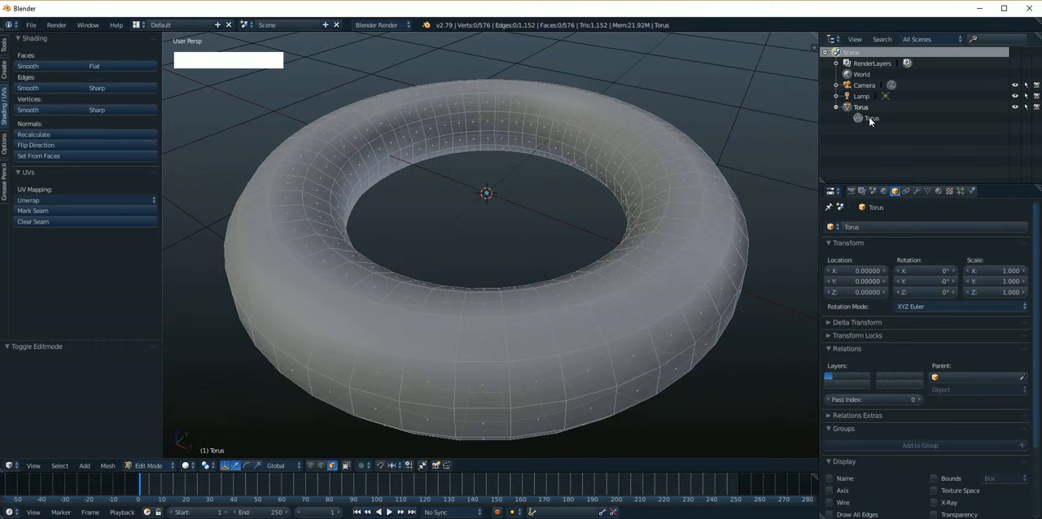
{"action": "left_click", "coordinate": [870, 119]}
{"action": "left_click", "coordinate": [870, 119]}
{"action": "left_click", "coordinate": [870, 119]}
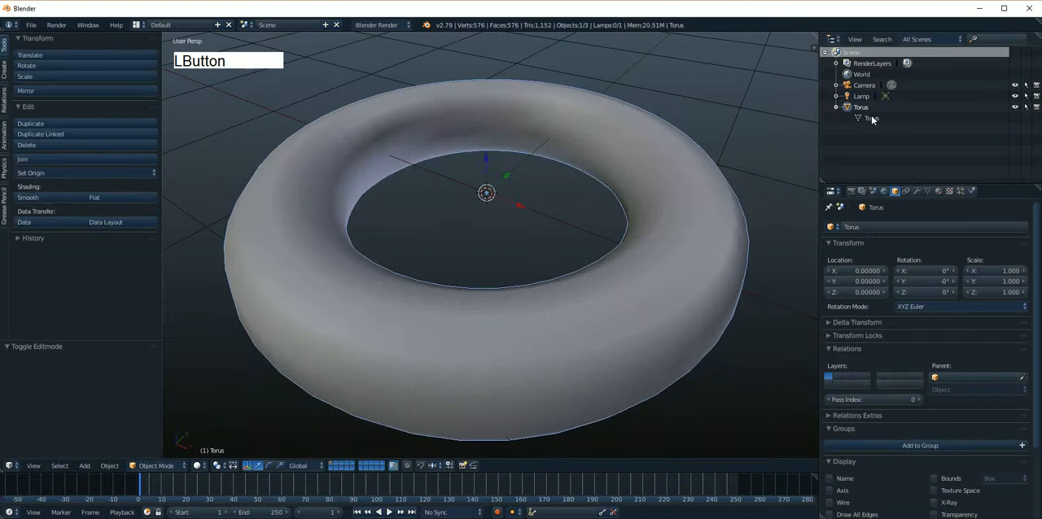
{"action": "left_click", "coordinate": [870, 119]}
{"action": "left_click", "coordinate": [870, 119]}
{"action": "left_click", "coordinate": [870, 119]}
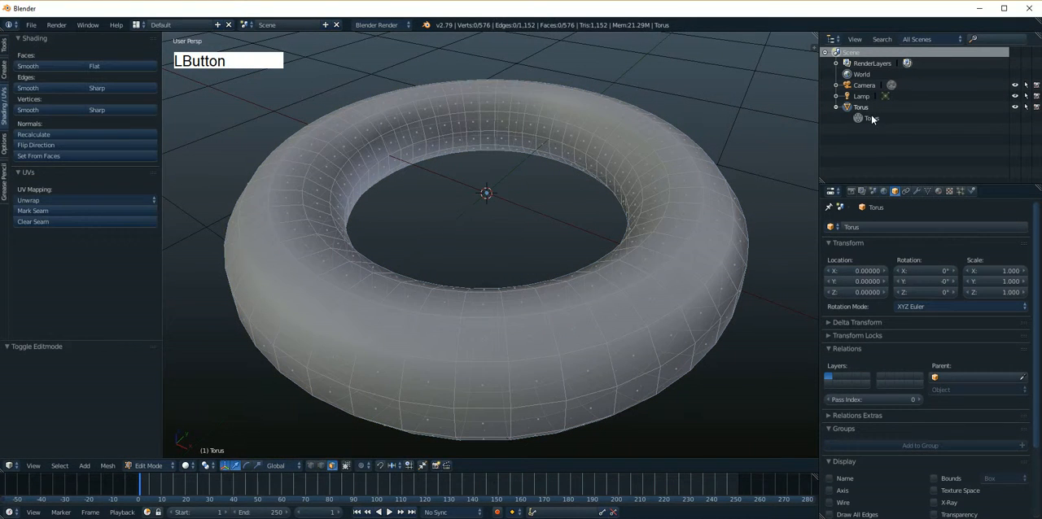
{"action": "left_click", "coordinate": [870, 118]}
{"action": "left_click", "coordinate": [870, 118]}
{"action": "left_click", "coordinate": [860, 109]}
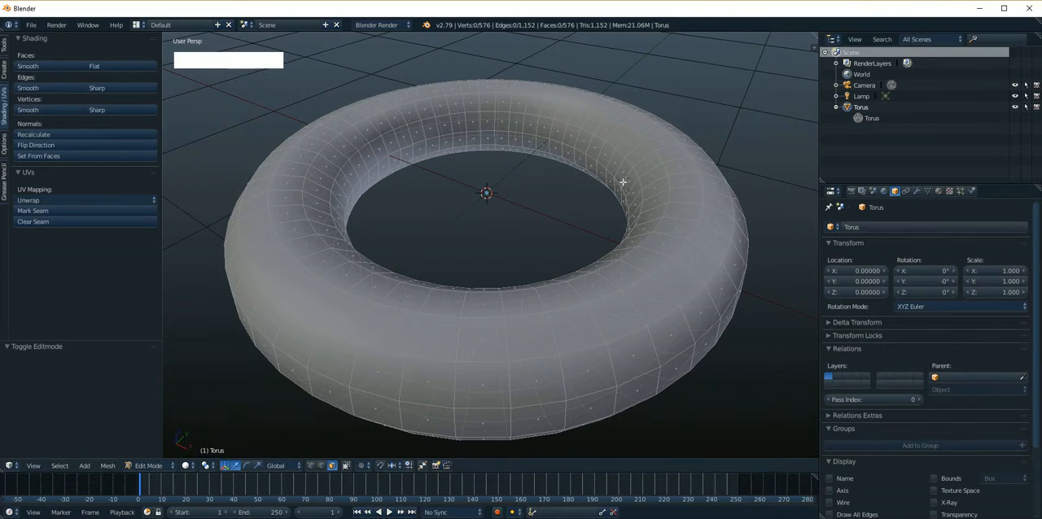
{"action": "scroll", "coordinate": [610, 182], "scroll_direction": "down", "scroll_amount": 2}
{"action": "key", "text": "alt"}
{"action": "left_click_drag", "start_coordinate": [606, 201], "coordinate": [588, 212], "text": "alt+shift"}
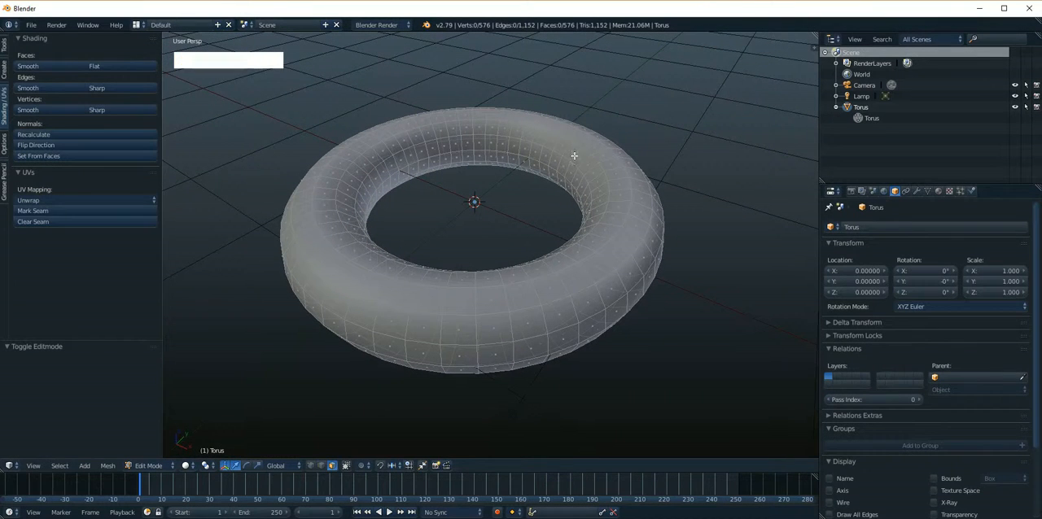
{"action": "key", "text": "Tab"}
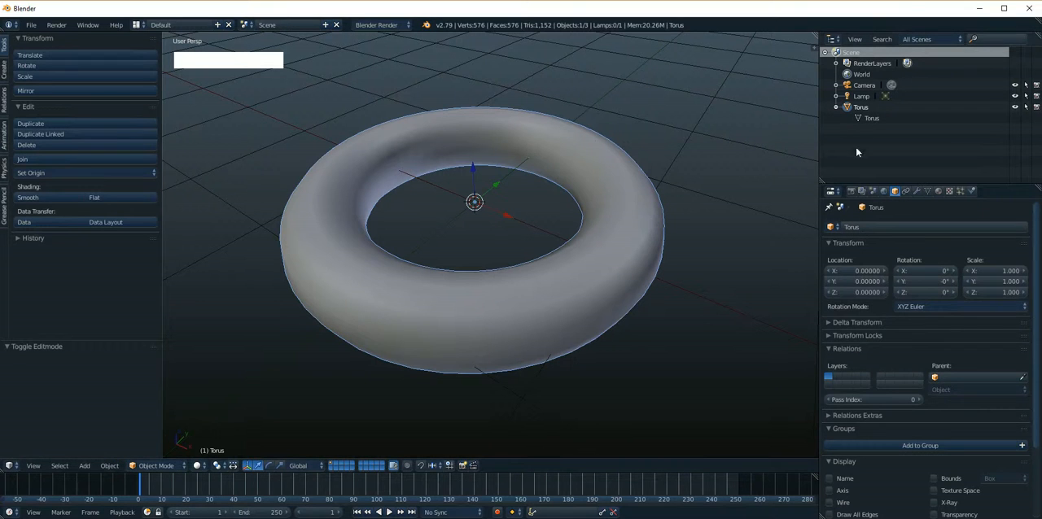
Widen the properties editor and show the torus's object properties
{"action": "left_click_drag", "start_coordinate": [819, 218], "coordinate": [800, 219]}
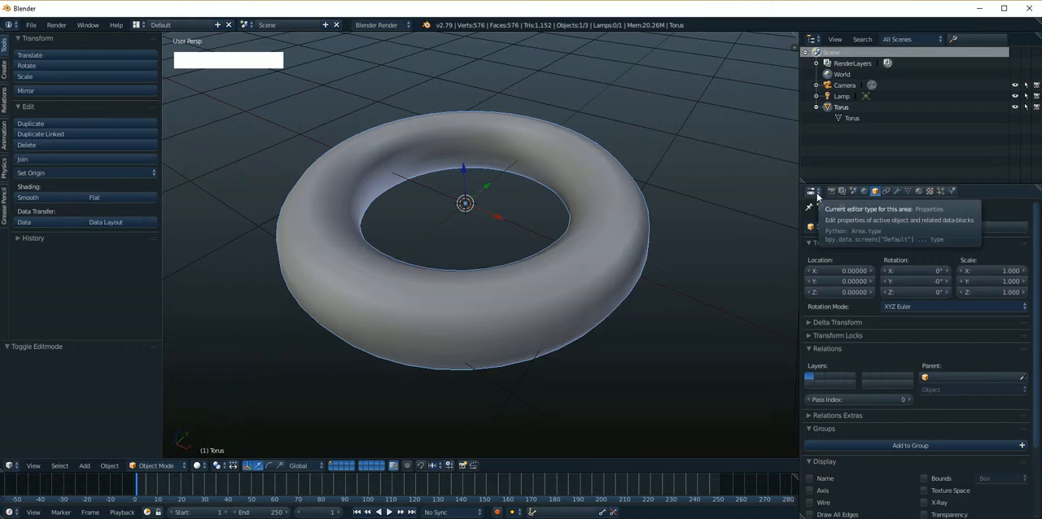
{"action": "left_click", "coordinate": [876, 194]}
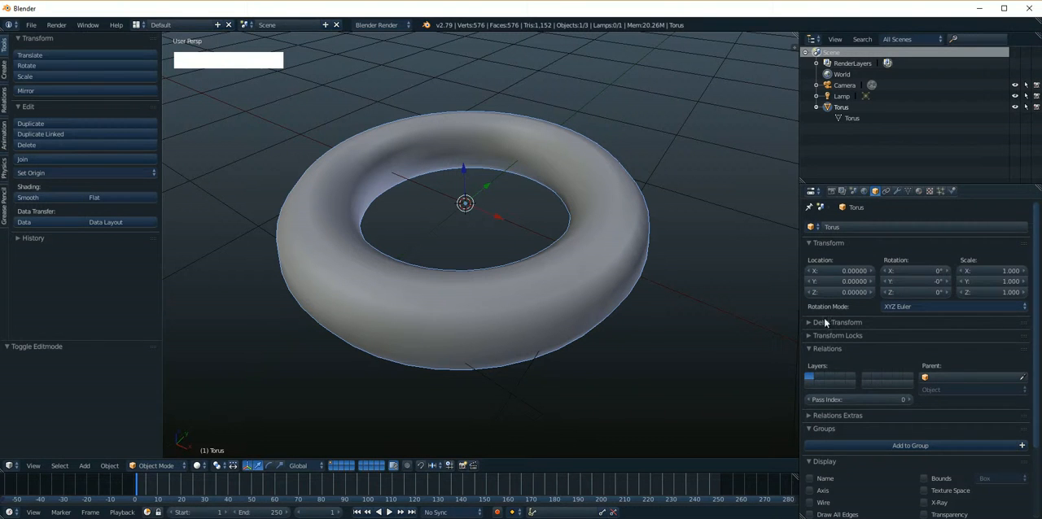
{"action": "mouse_move", "coordinate": [1037, 284]}
{"action": "left_mouse_down"}
{"action": "mouse_move", "coordinate": [1037, 358]}
{"action": "mouse_move", "coordinate": [1038, 282]}
{"action": "left_mouse_up"}
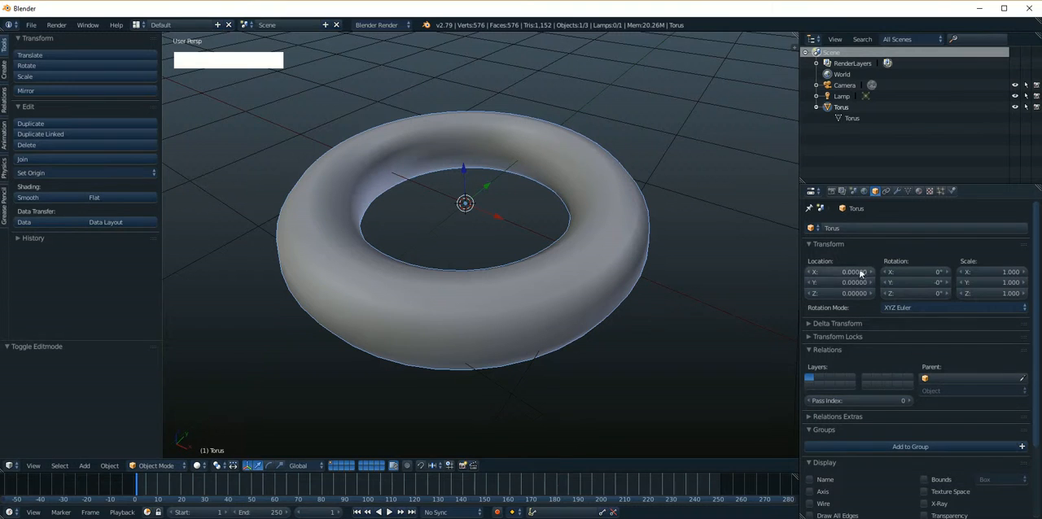
{"action": "left_click", "coordinate": [851, 228]}
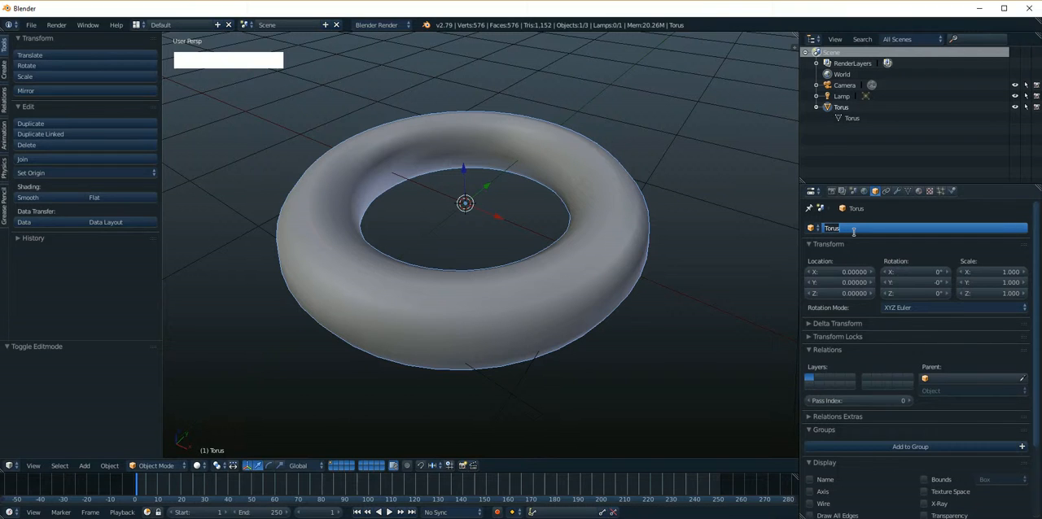
{"action": "type", "text": "□□□□"}
{"action": "key", "text": "Return"}
Rename the torus object as tube, leaving its mesh data name alone
{"action": "left_click", "coordinate": [851, 231]}
{"action": "key", "text": "shift"}
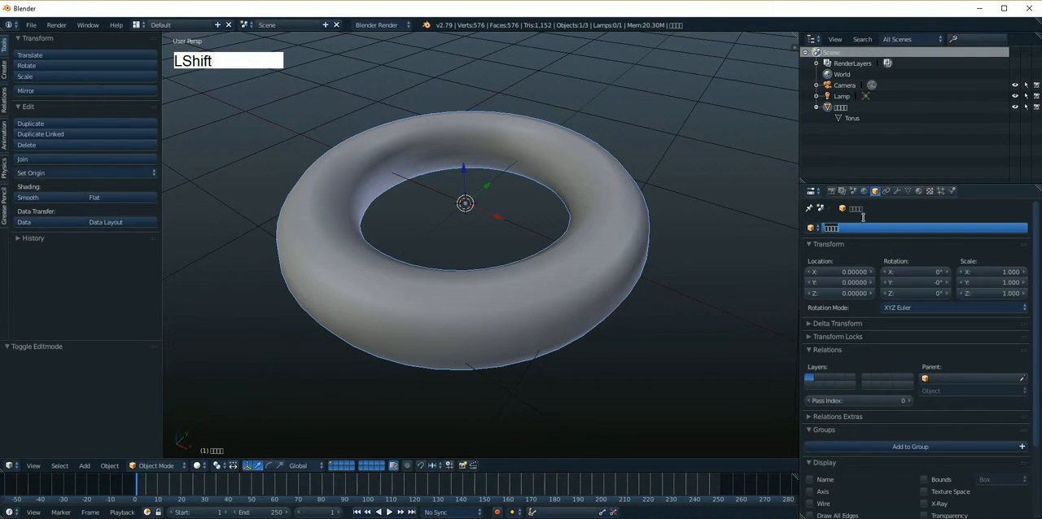
{"action": "type", "text": "tube"}
{"action": "key", "text": "Return"}
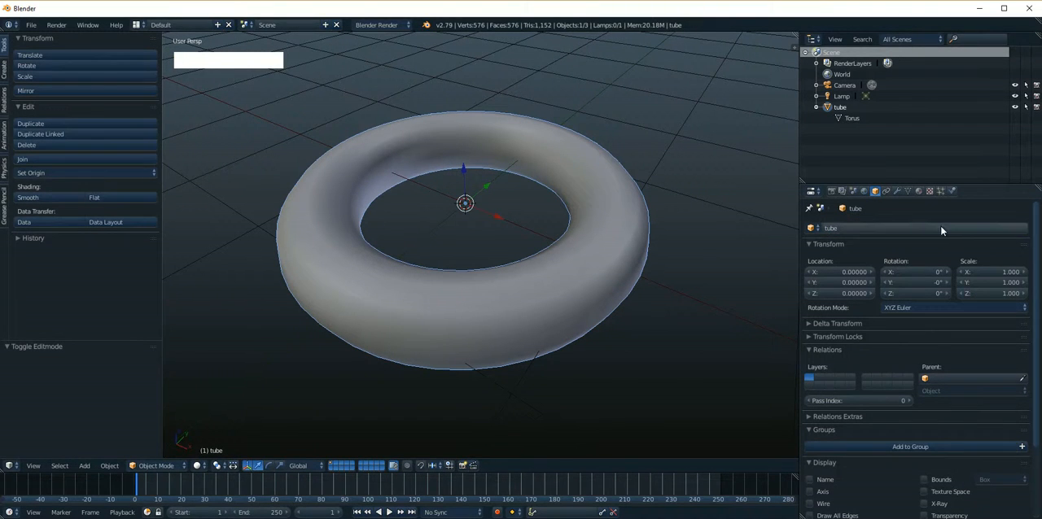
Examine the tube object's constraint properties and the modifiers that can be added to it
{"action": "left_click", "coordinate": [885, 191]}
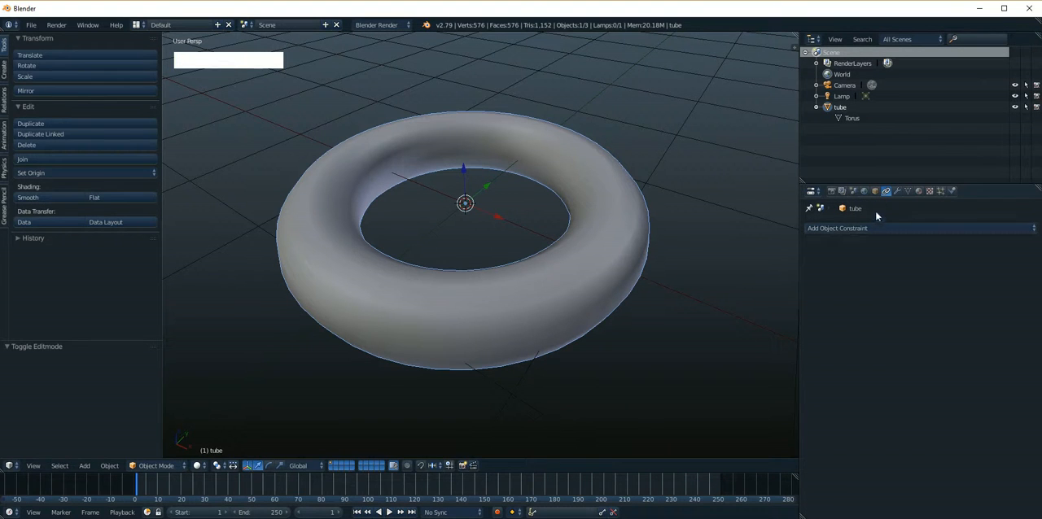
{"action": "left_click", "coordinate": [897, 191]}
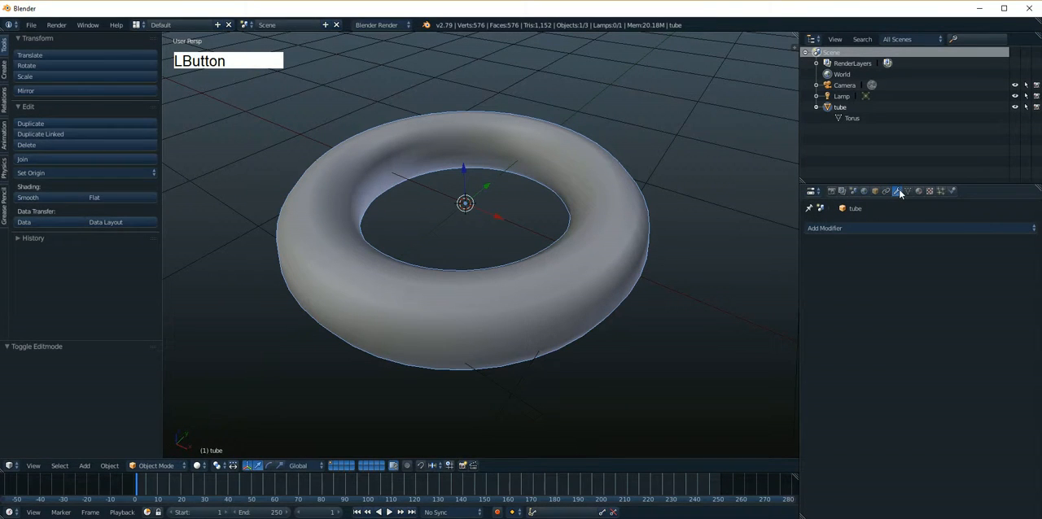
{"action": "left_click", "coordinate": [871, 227]}
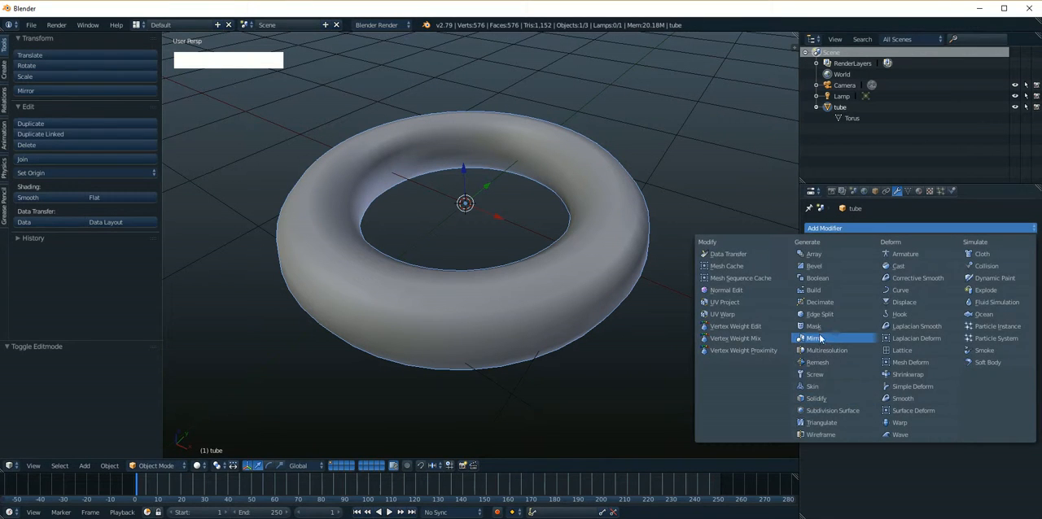
Compare the tube's object properties with its mesh data properties, finishing on the object properties
{"action": "left_click", "coordinate": [909, 191]}
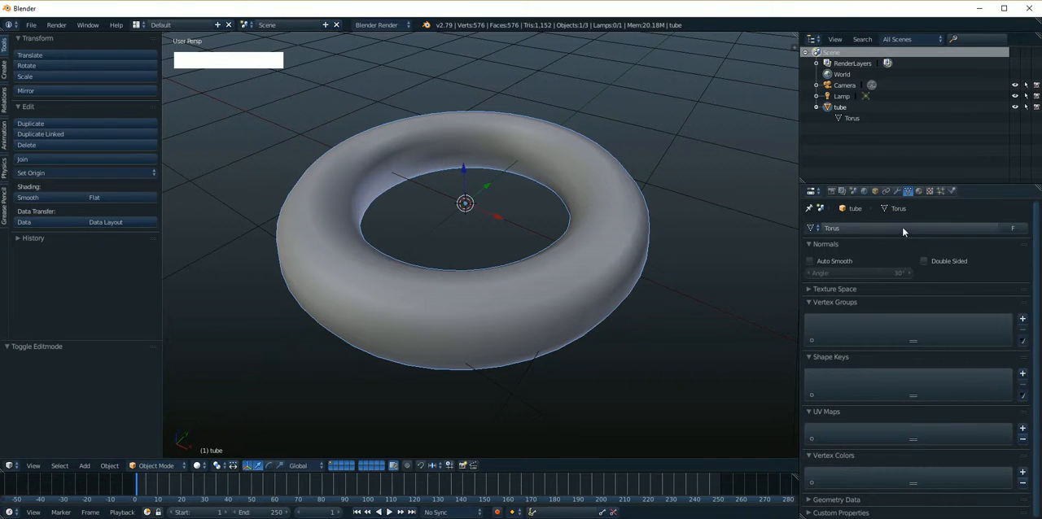
{"action": "left_click", "coordinate": [875, 192]}
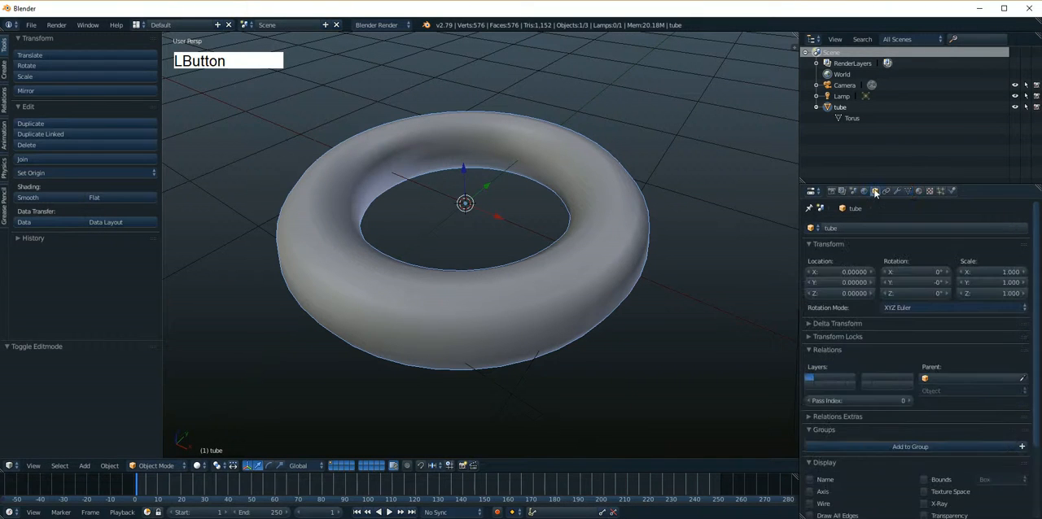
{"action": "left_click", "coordinate": [909, 192]}
{"action": "left_click", "coordinate": [875, 191]}
{"action": "left_click", "coordinate": [908, 191]}
{"action": "left_click", "coordinate": [875, 191]}
{"action": "left_click", "coordinate": [898, 192]}
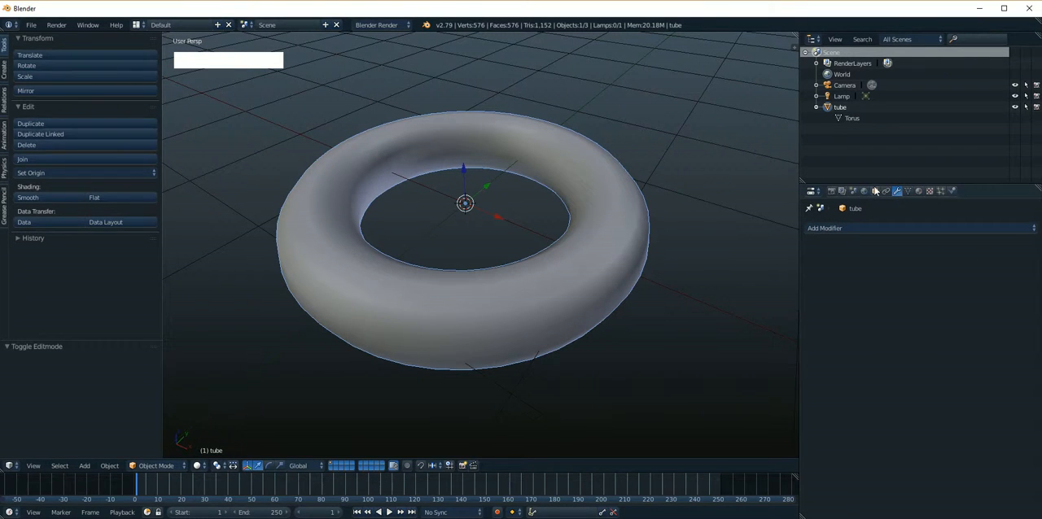
{"action": "left_click", "coordinate": [875, 192]}
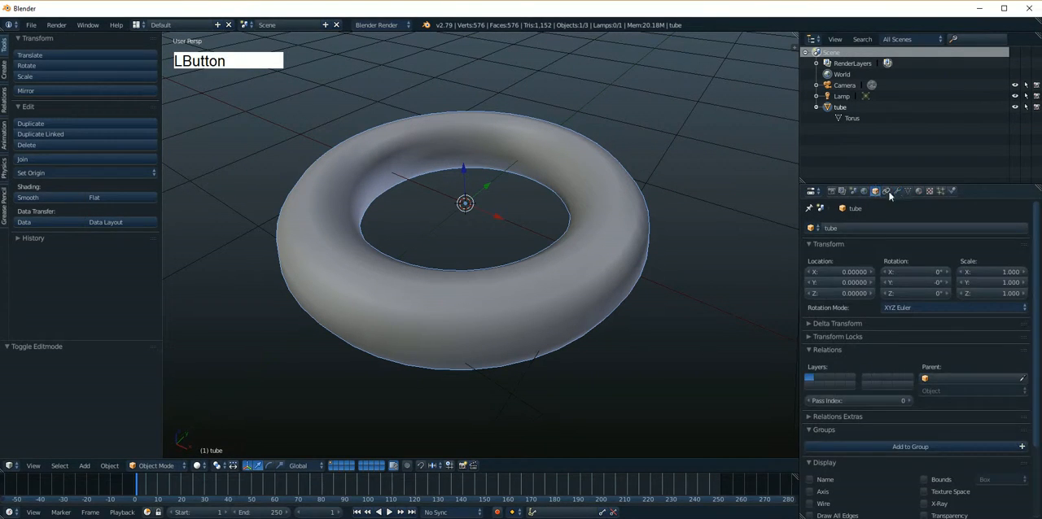
{"action": "left_click", "coordinate": [905, 192]}
{"action": "left_click", "coordinate": [876, 192]}
{"action": "left_click", "coordinate": [909, 192]}
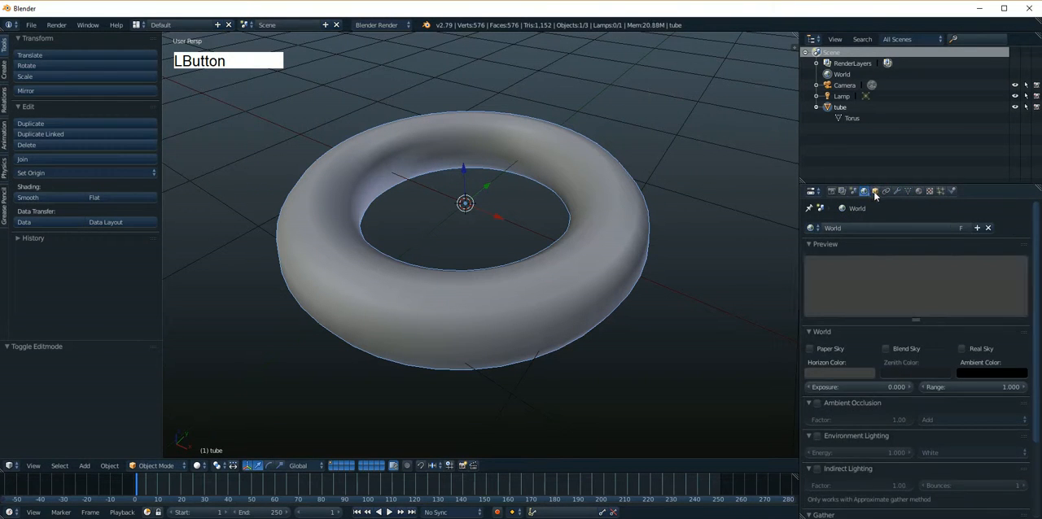
{"action": "left_click", "coordinate": [875, 192]}
{"action": "left_click", "coordinate": [908, 192]}
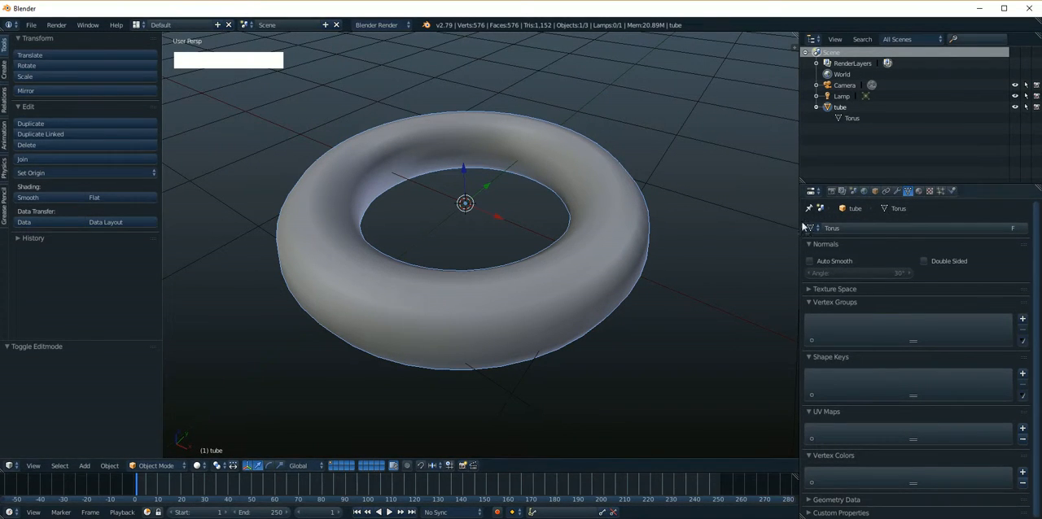
{"action": "left_click", "coordinate": [876, 193]}
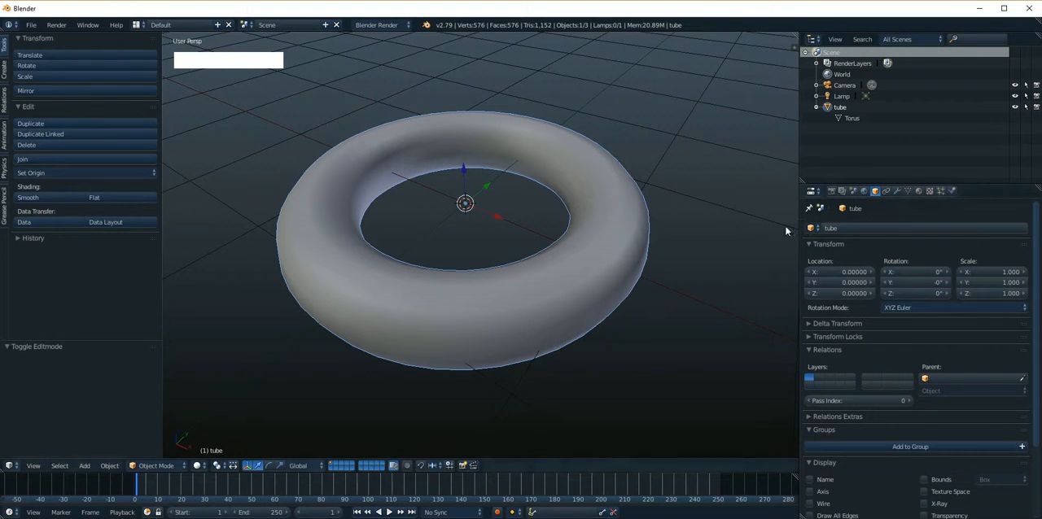
Switch the object properties to the Lamp object and back to the tube object
{"action": "left_click", "coordinate": [812, 228]}
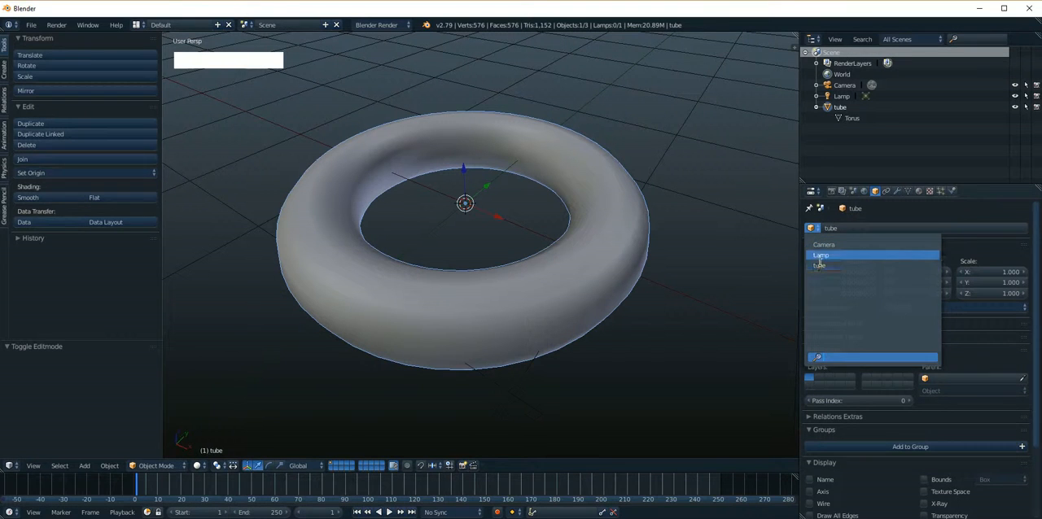
{"action": "left_click", "coordinate": [821, 257]}
{"action": "left_click", "coordinate": [817, 232]}
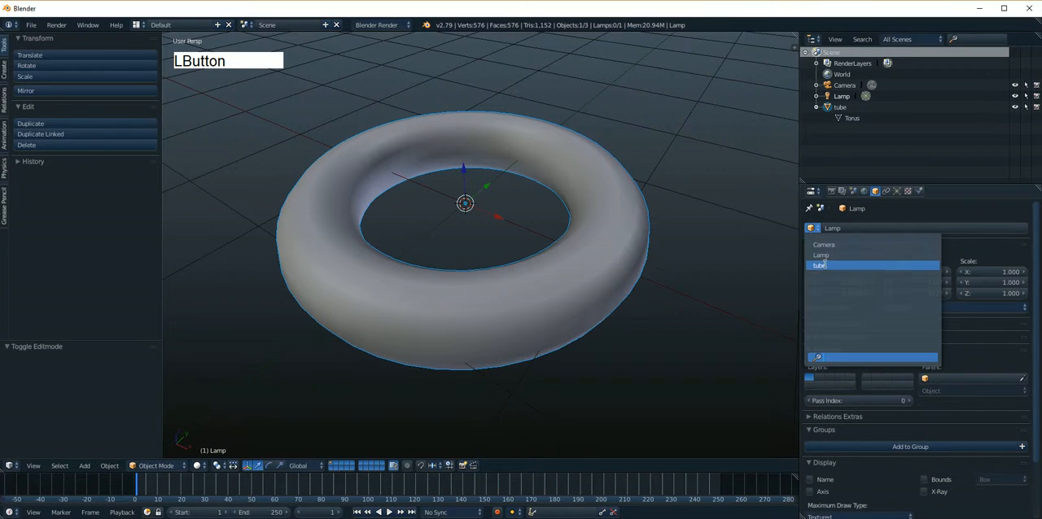
{"action": "left_click", "coordinate": [820, 266]}
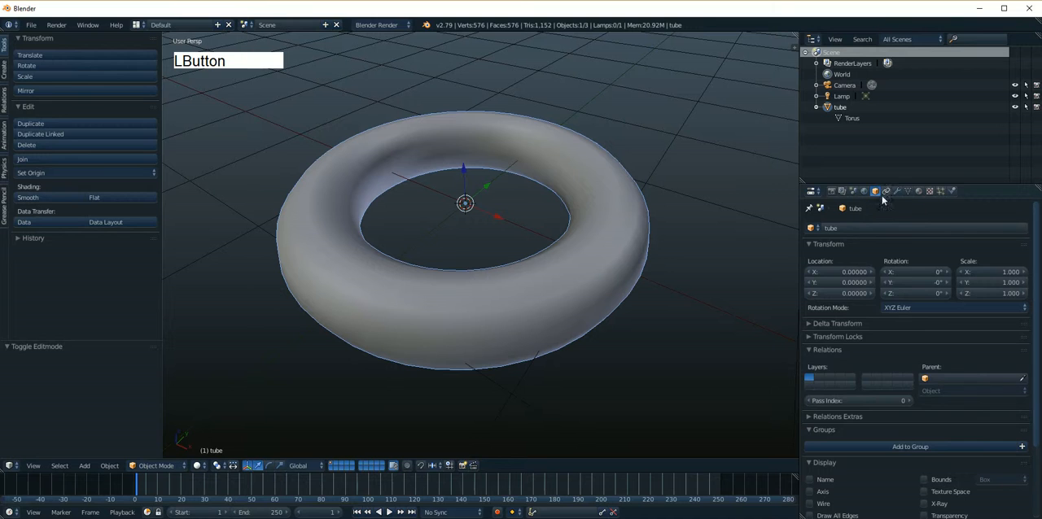
Replace the tube object's mesh data with the existing Sphere mesh
{"action": "left_click", "coordinate": [908, 191]}
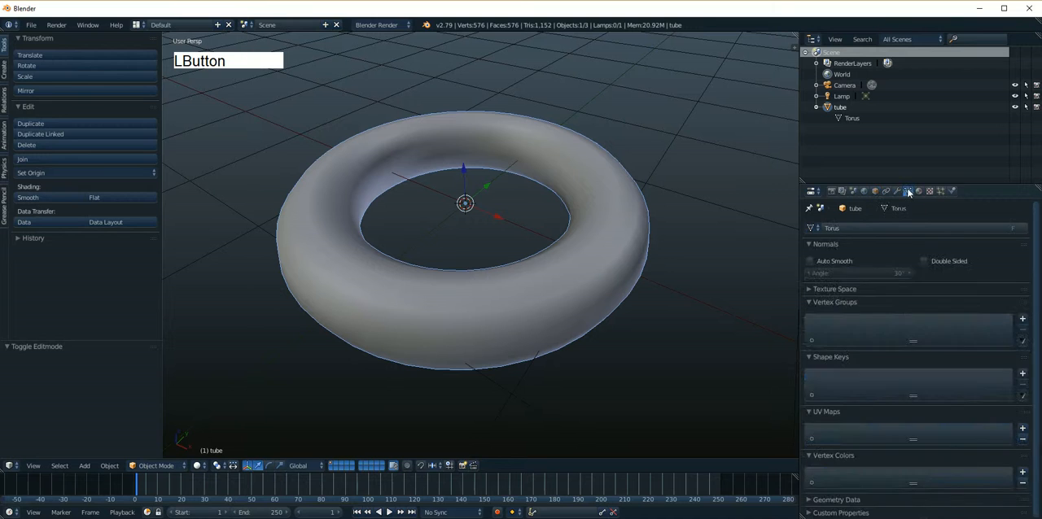
{"action": "left_click", "coordinate": [814, 228]}
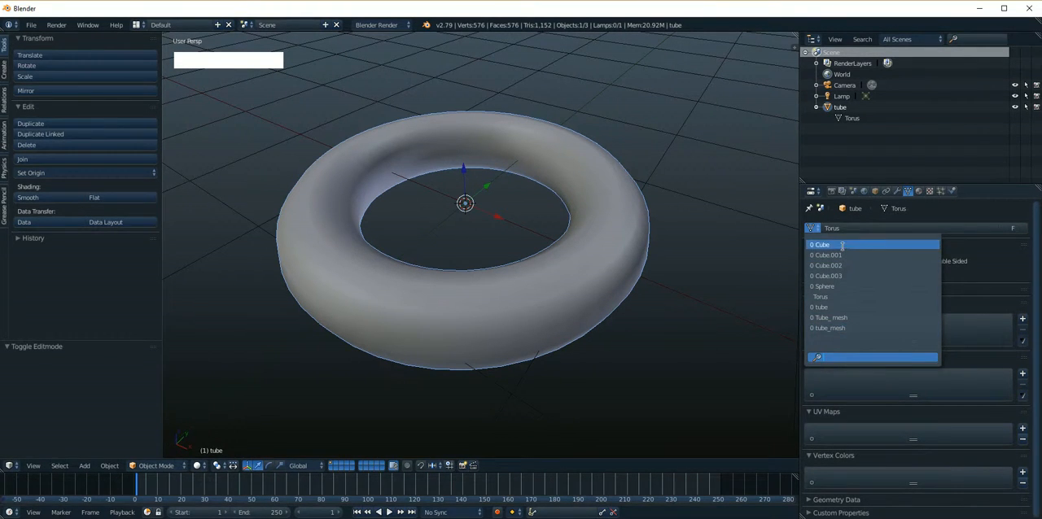
{"action": "left_click", "coordinate": [838, 287]}
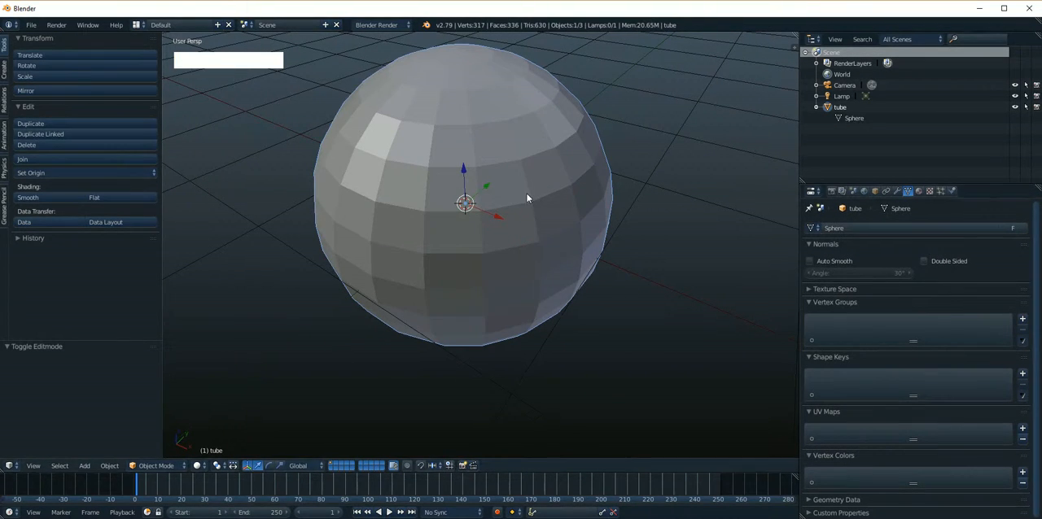
Start a new scene from the default file
{"action": "left_click", "coordinate": [33, 25]}
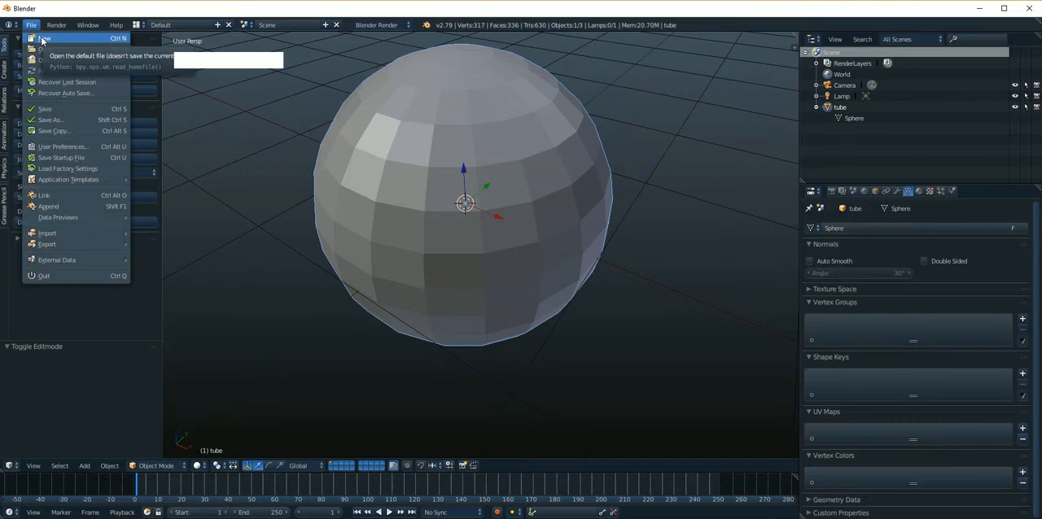
{"action": "left_click", "coordinate": [43, 39]}
{"action": "left_click", "coordinate": [43, 46]}
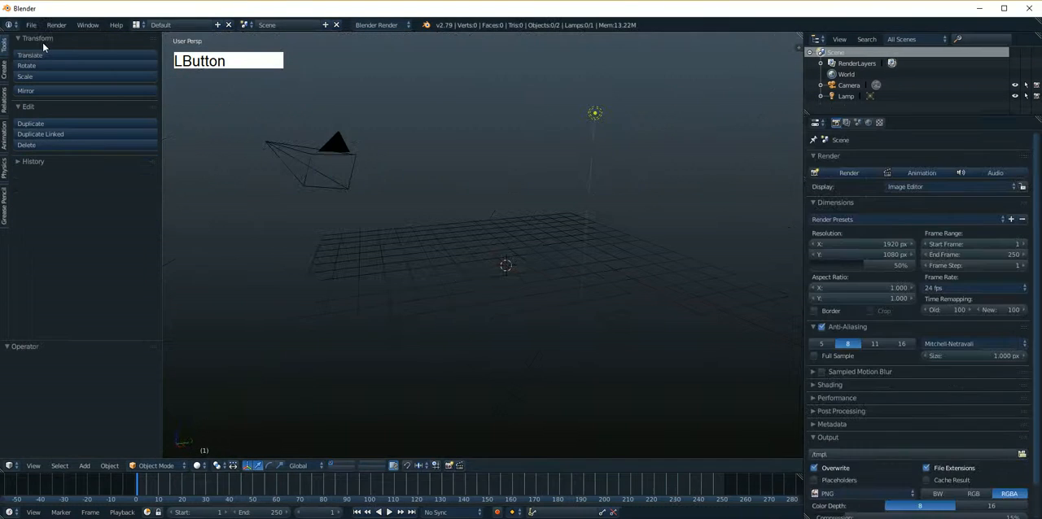
Add a torus mesh to the empty scene
{"action": "key", "text": "shift+a"}
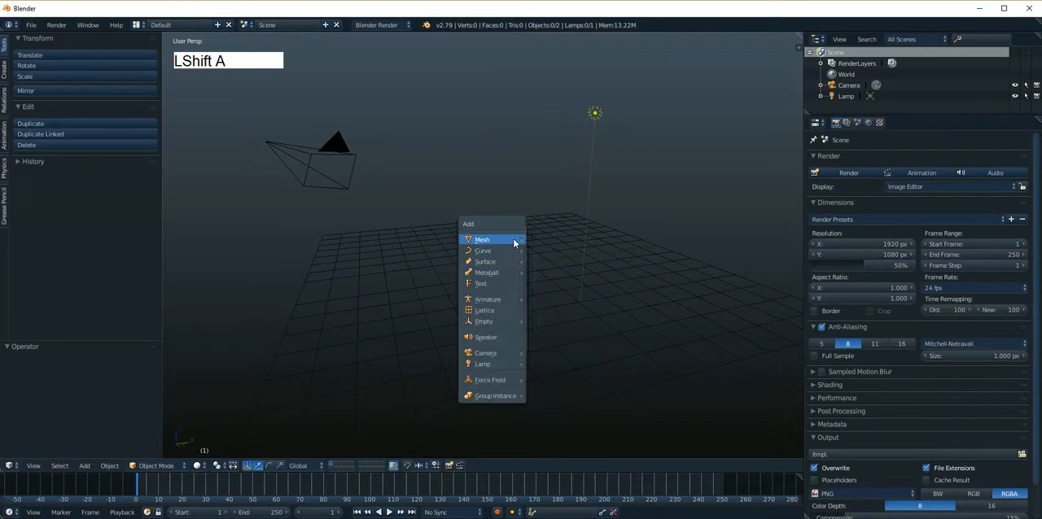
{"action": "mouse_move", "coordinate": [515, 239]}
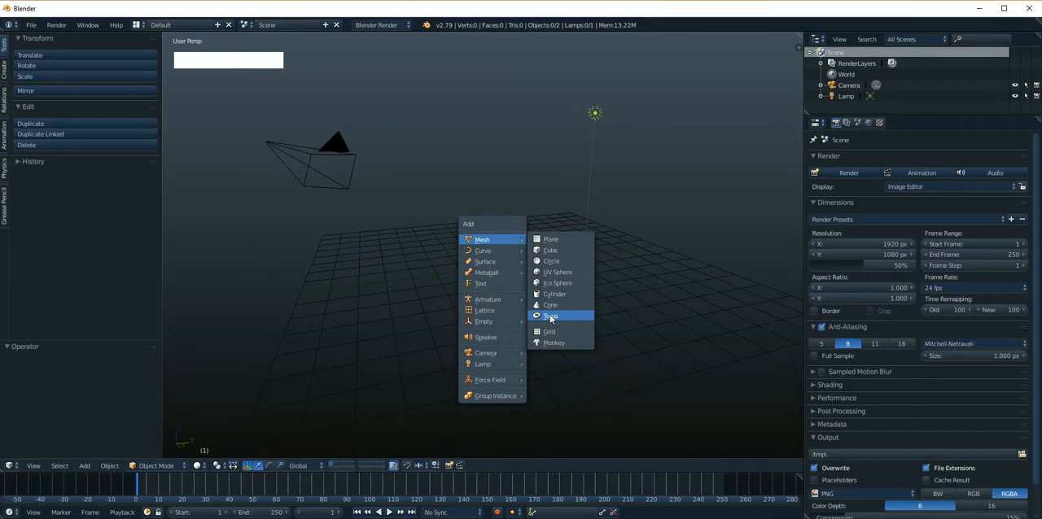
{"action": "left_click", "coordinate": [550, 316]}
{"action": "left_click_drag", "start_coordinate": [553, 301], "coordinate": [506, 252], "text": "alt+shift"}
Show the torus's object and mesh data properties and examine the list of meshes available to it
{"action": "left_click", "coordinate": [879, 122]}
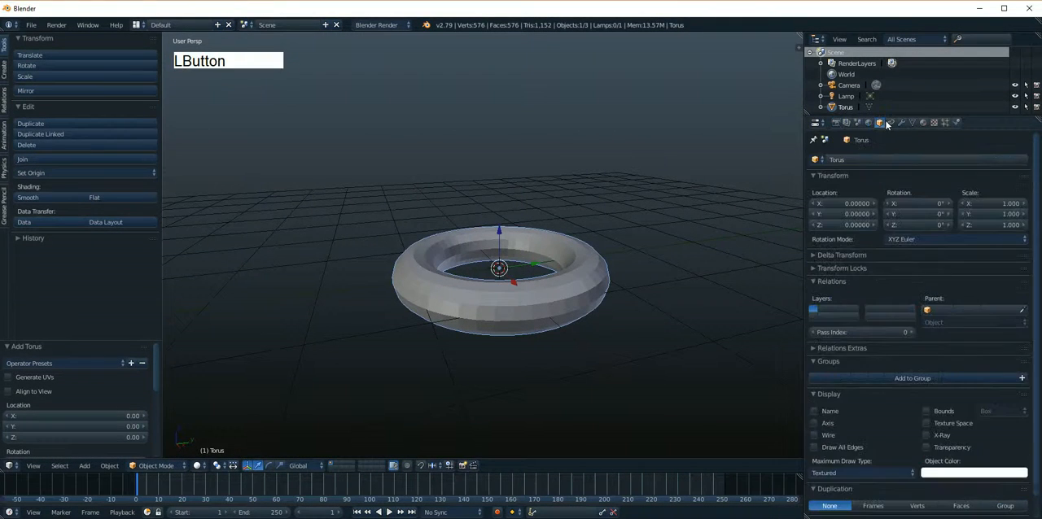
{"action": "left_click", "coordinate": [912, 122]}
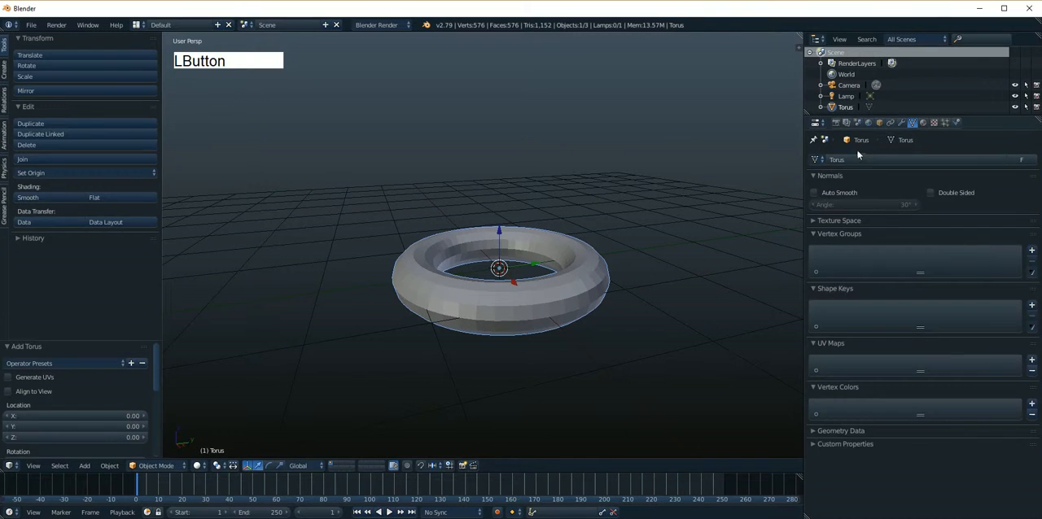
{"action": "left_click", "coordinate": [817, 159]}
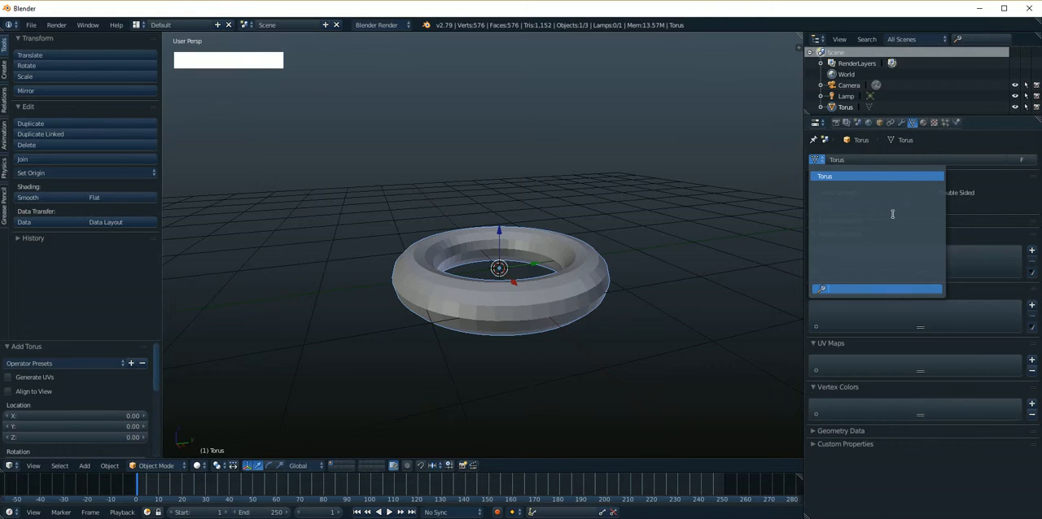
{"action": "left_click", "coordinate": [552, 165]}
Add a cone mesh and move it away from the torus by about -4.3 along the Y axis
{"action": "key", "text": "shift+a"}
{"action": "mouse_move", "coordinate": [552, 163]}
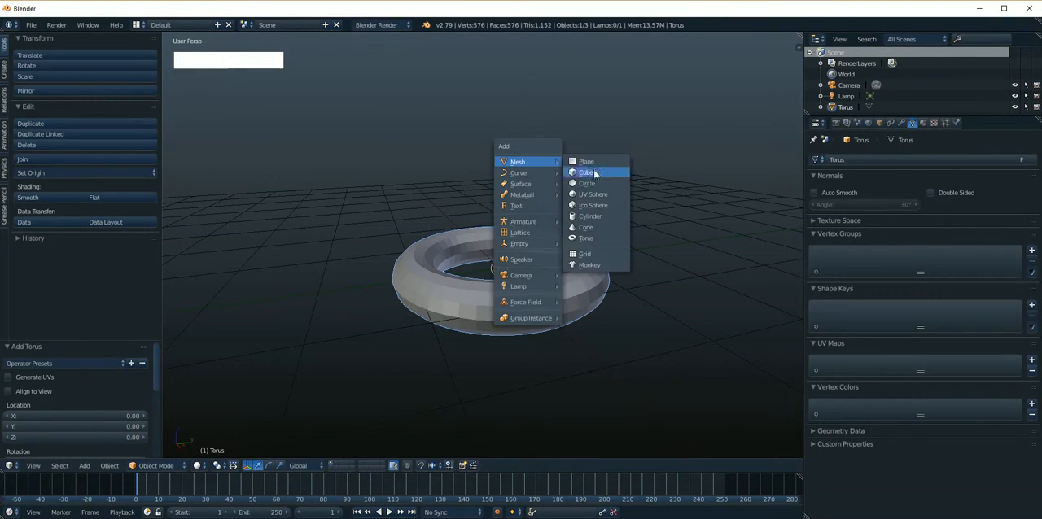
{"action": "left_click", "coordinate": [581, 229]}
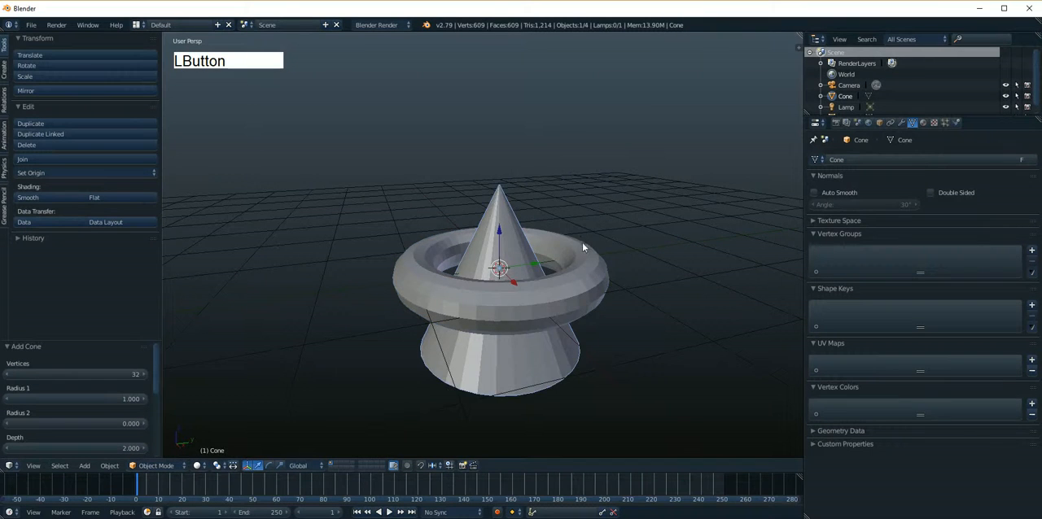
{"action": "scroll", "coordinate": [582, 242], "scroll_direction": "down", "scroll_amount": 4}
{"action": "left_click_drag", "start_coordinate": [529, 254], "coordinate": [281, 284]}
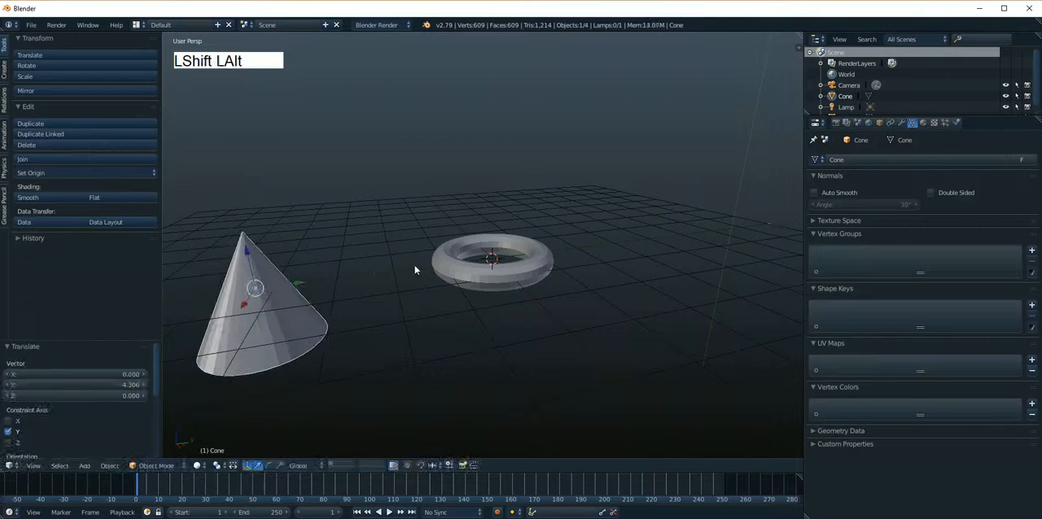
{"action": "left_click_drag", "start_coordinate": [418, 271], "coordinate": [502, 218], "text": "alt"}
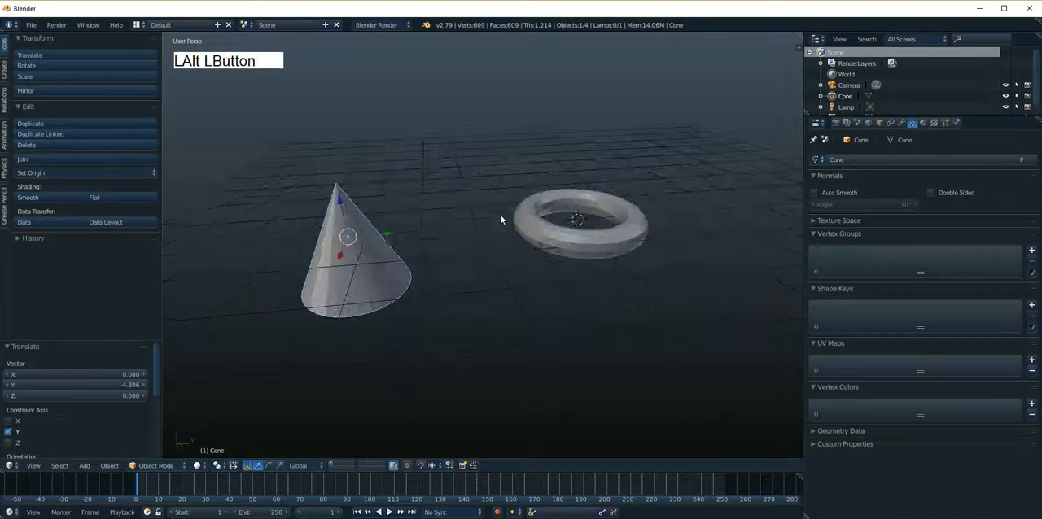
Select the torus object and assign it the Cone mesh data in place of its own
{"action": "right_click", "coordinate": [602, 237]}
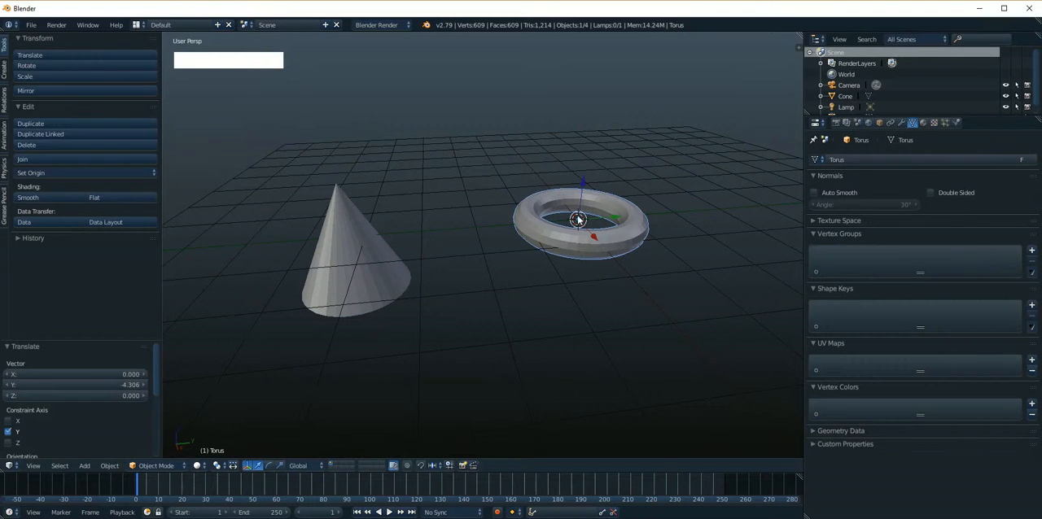
{"action": "left_click", "coordinate": [816, 160]}
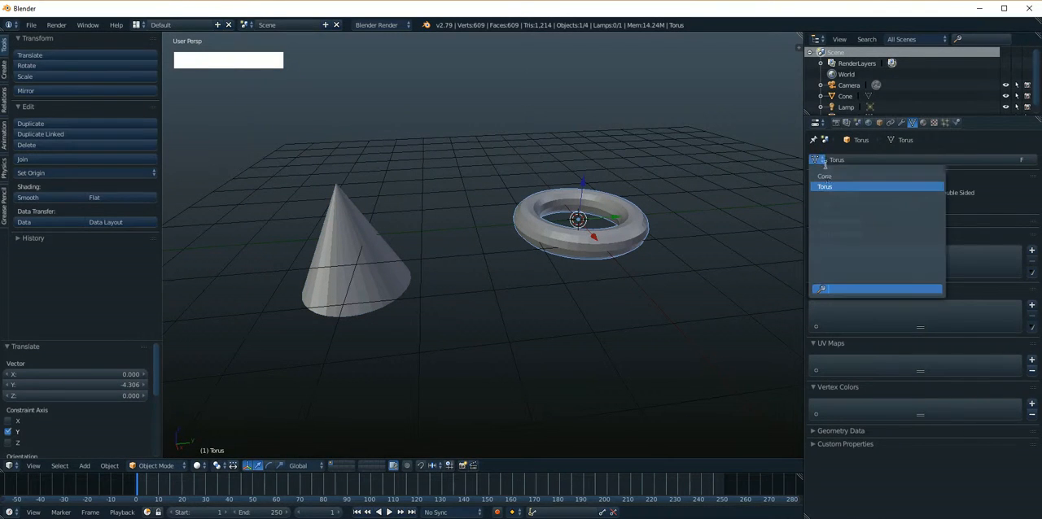
{"action": "left_click", "coordinate": [837, 177]}
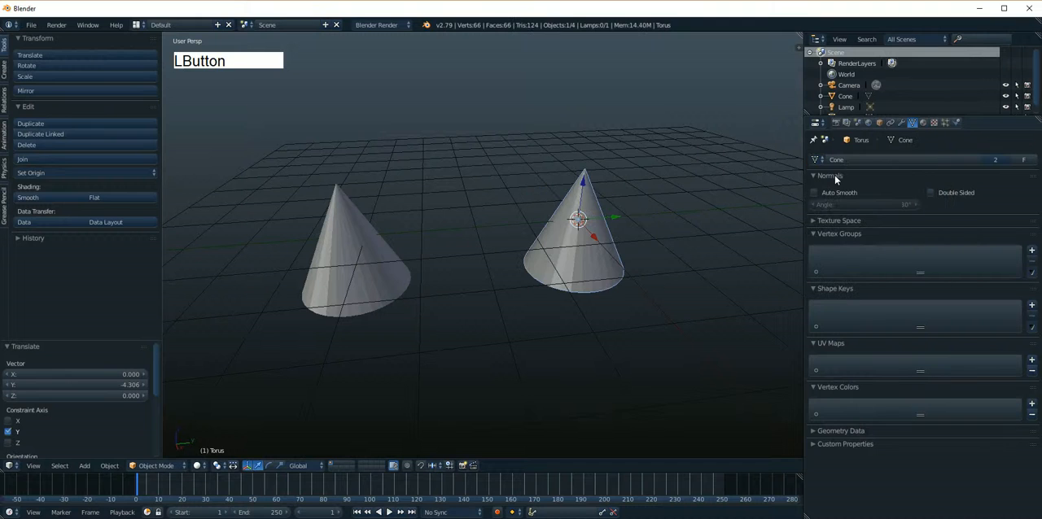
{"action": "right_click", "coordinate": [598, 207]}
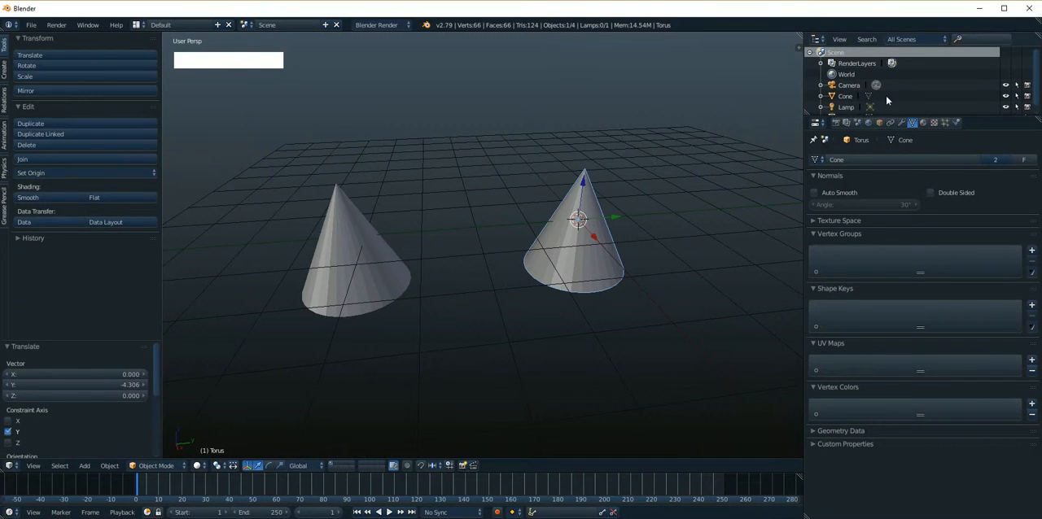
Expand the Torus object in the outliner and open its Cone mesh data in Edit Mode
{"action": "scroll", "coordinate": [886, 94], "scroll_direction": "down", "scroll_amount": 1}
{"action": "left_click", "coordinate": [848, 108]}
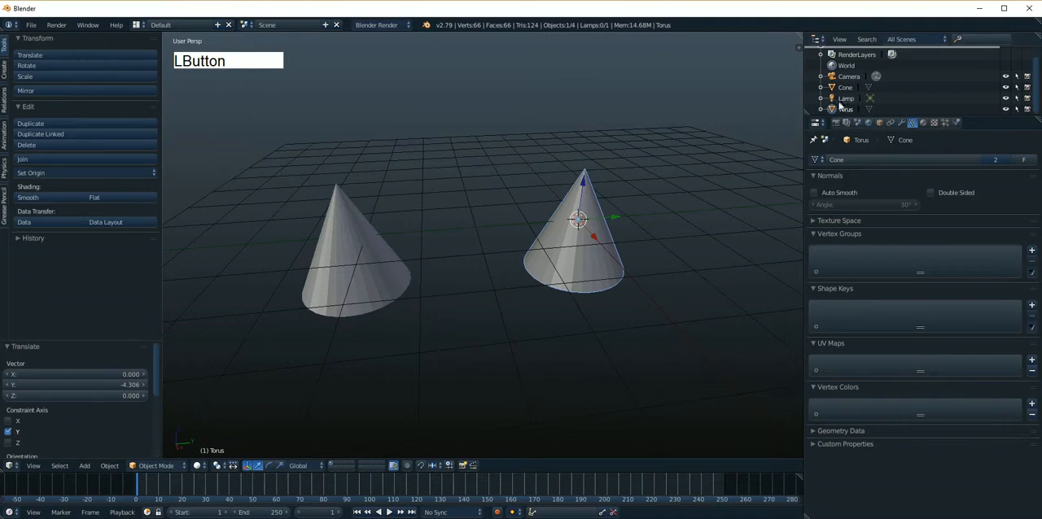
{"action": "left_click", "coordinate": [822, 109]}
{"action": "scroll", "coordinate": [846, 106], "scroll_direction": "down", "scroll_amount": 1}
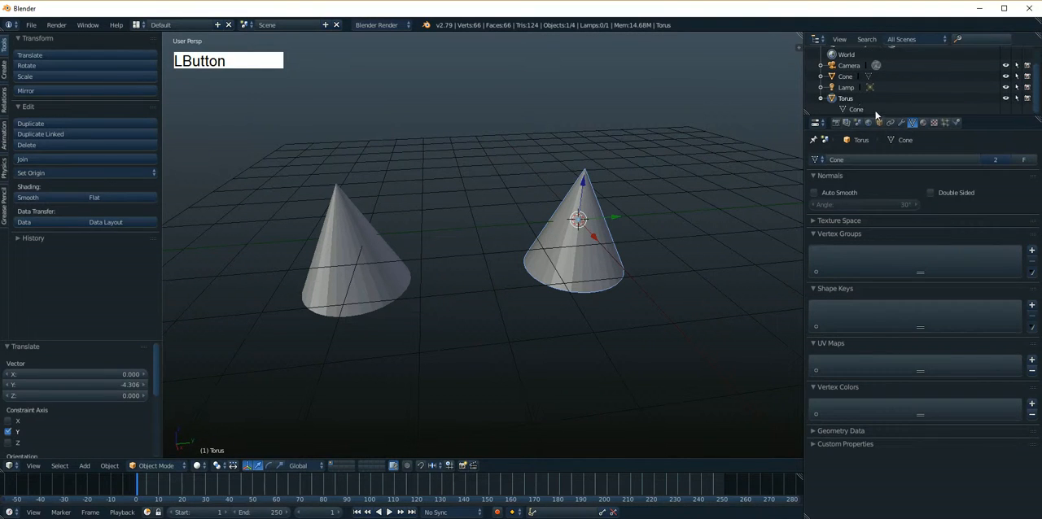
{"action": "left_click", "coordinate": [856, 108]}
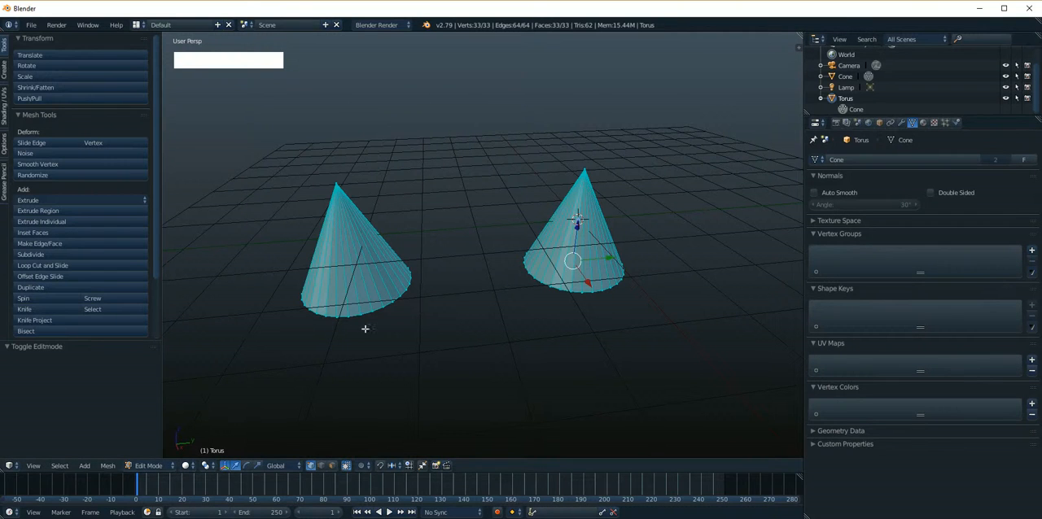
Clear the mesh selection and move one base-rim vertex of the Torus object's cone by about 0.051 in X, 0.344 in Y and -0.293 in Z
{"action": "left_click_drag", "start_coordinate": [363, 326], "coordinate": [463, 339], "text": "alt"}
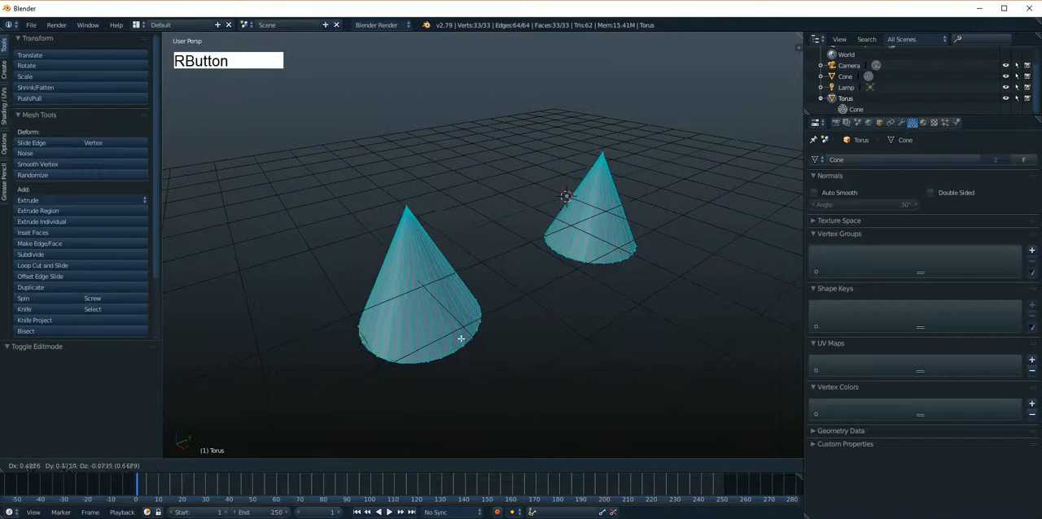
{"action": "key", "text": "a"}
{"action": "right_click", "coordinate": [477, 356]}
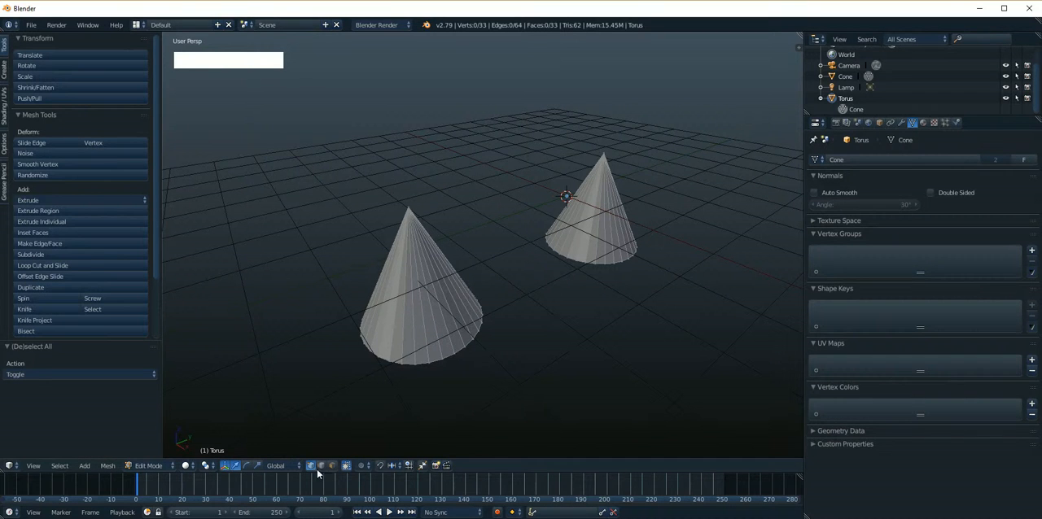
{"action": "left_click_drag", "start_coordinate": [679, 249], "coordinate": [582, 310], "text": "alt"}
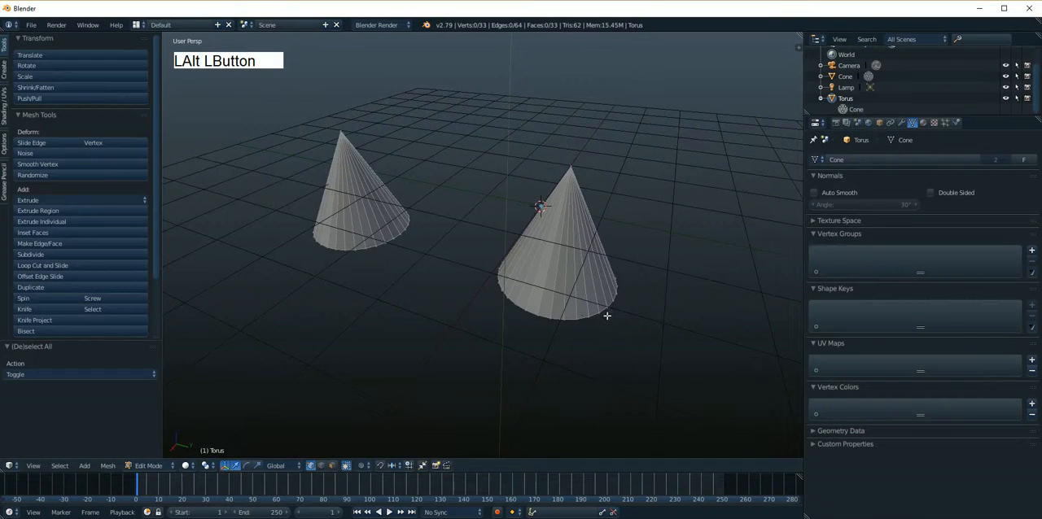
{"action": "right_click", "coordinate": [603, 315]}
{"action": "key", "text": "g"}
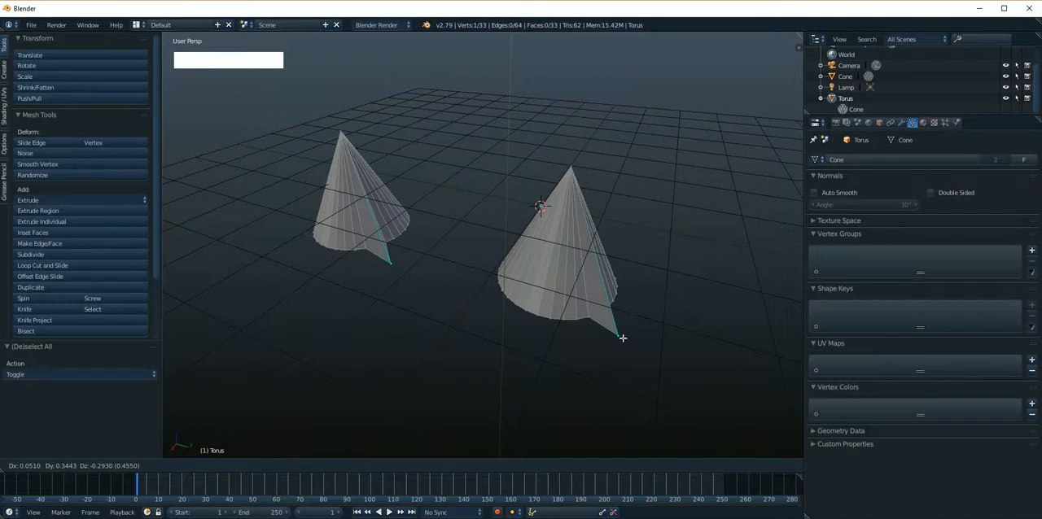
{"action": "left_click", "coordinate": [622, 338]}
{"action": "left_click_drag", "start_coordinate": [669, 288], "coordinate": [558, 300], "text": "alt"}
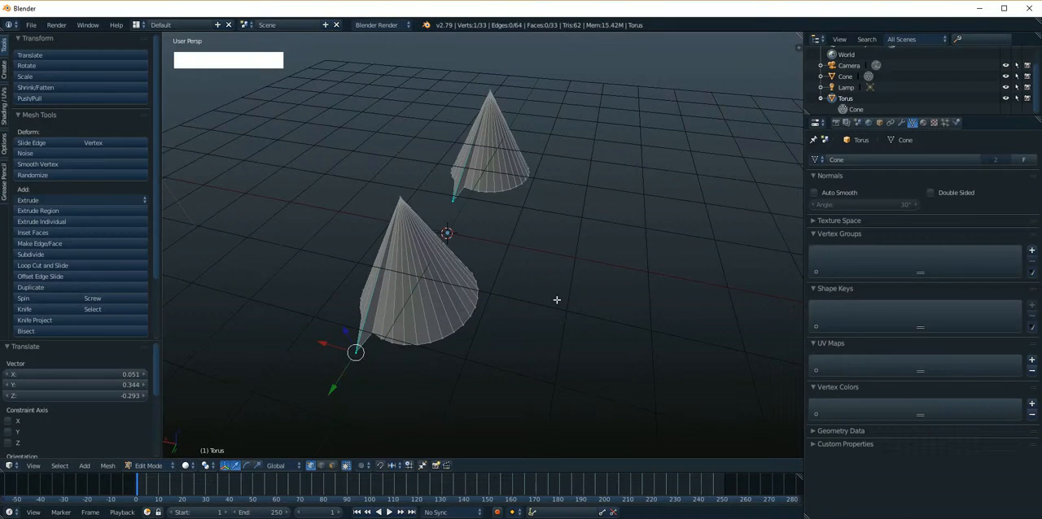